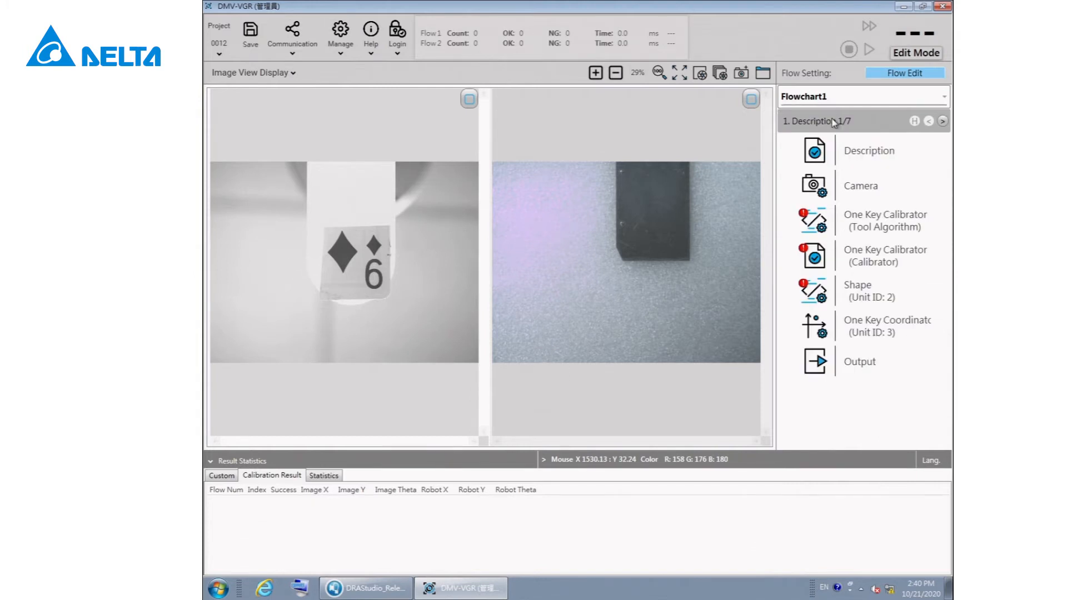
Step: Fit the One Key Calibrator tool's rectangular pattern region around the small diamond and 6, about 137 by 355 pixels
double_click(862, 226)
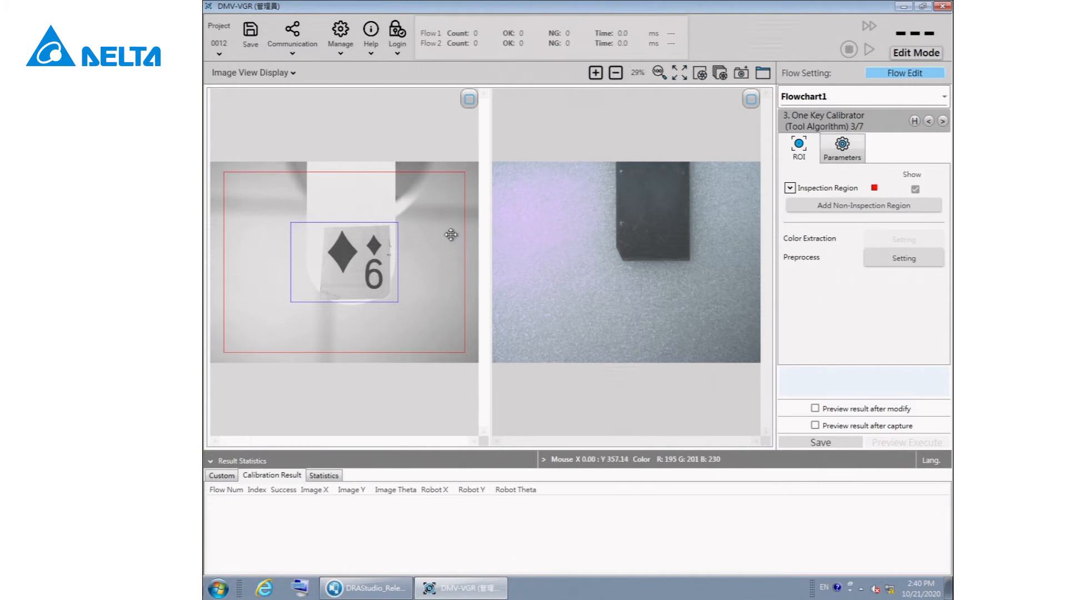
click(842, 149)
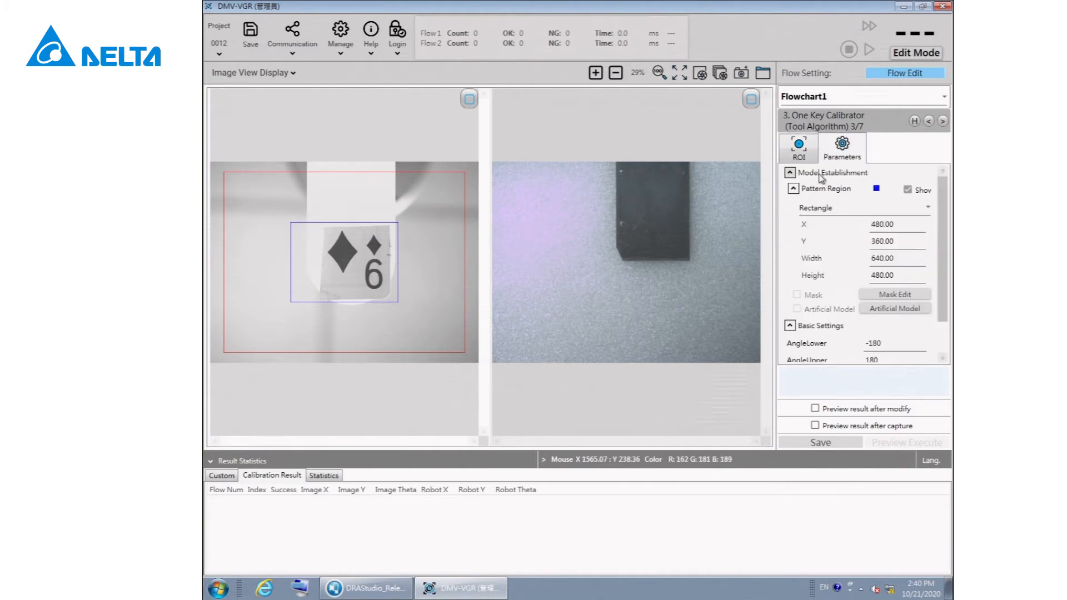
click(359, 240)
drag(289, 223, 362, 232)
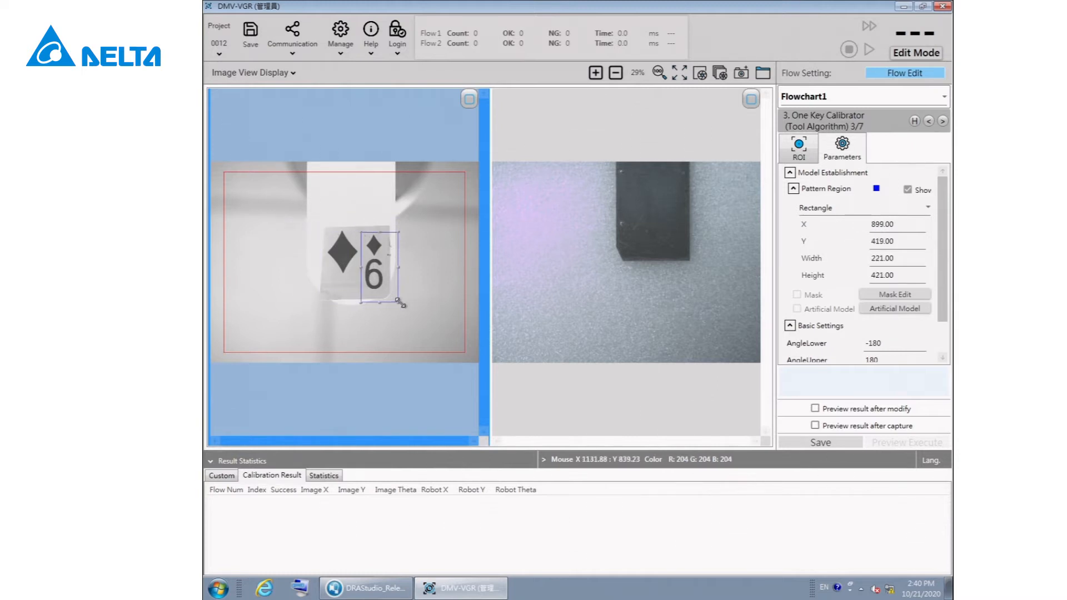
drag(398, 299, 383, 286)
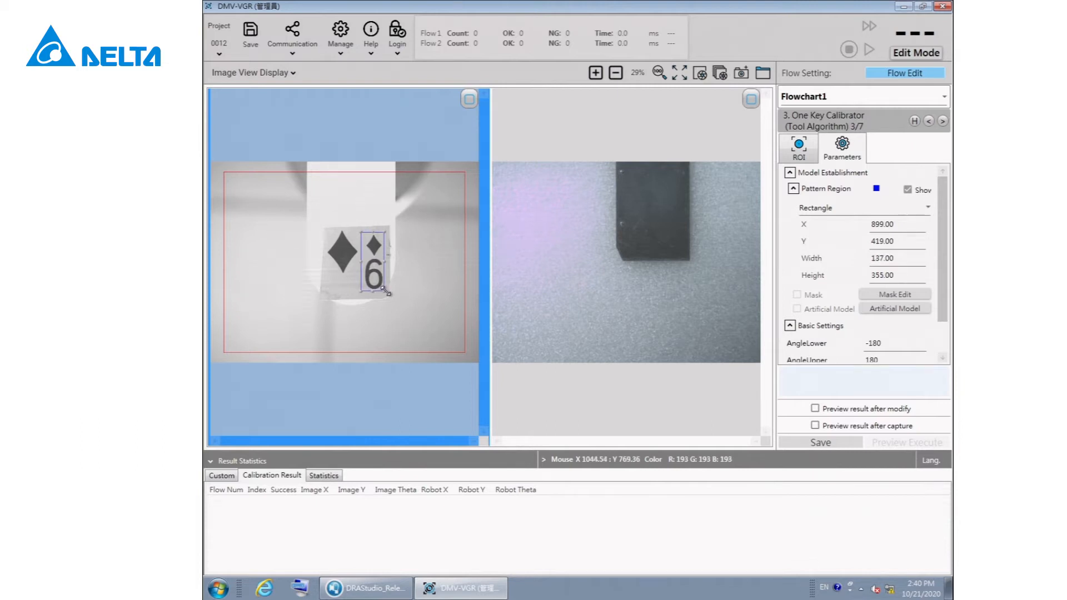
Step: Accept the extracted feature outline as the pattern mask and save the calibrator's tool algorithm
click(878, 297)
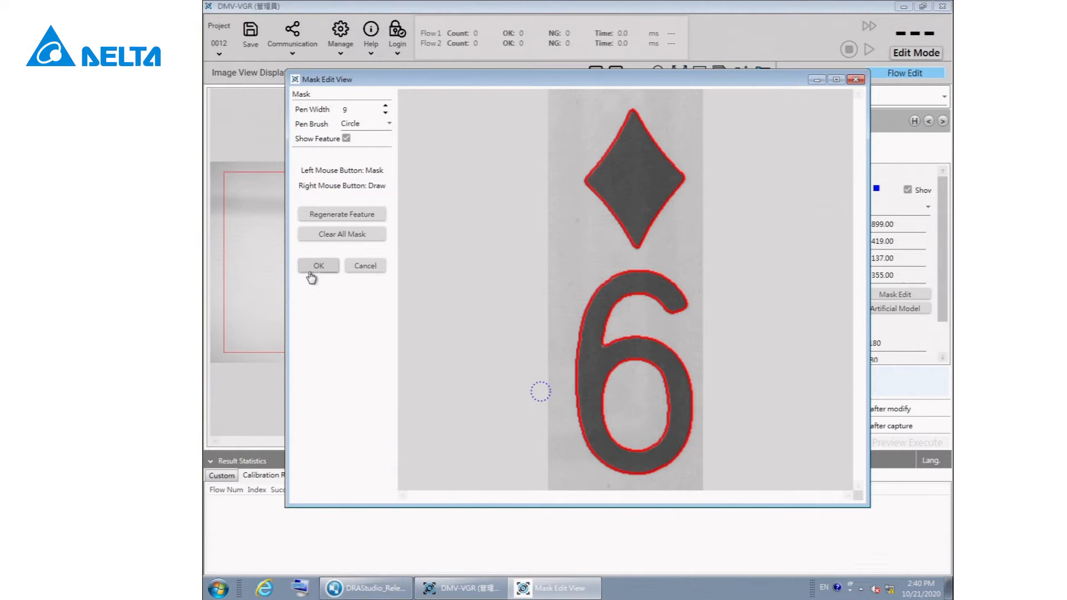
click(318, 266)
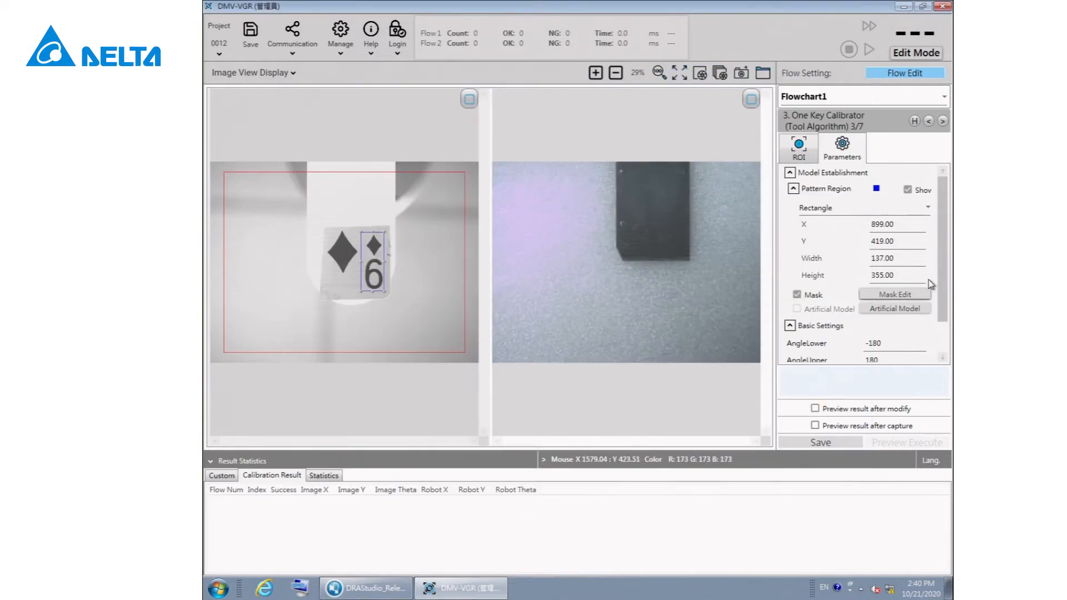
scroll(917, 289, down, 3)
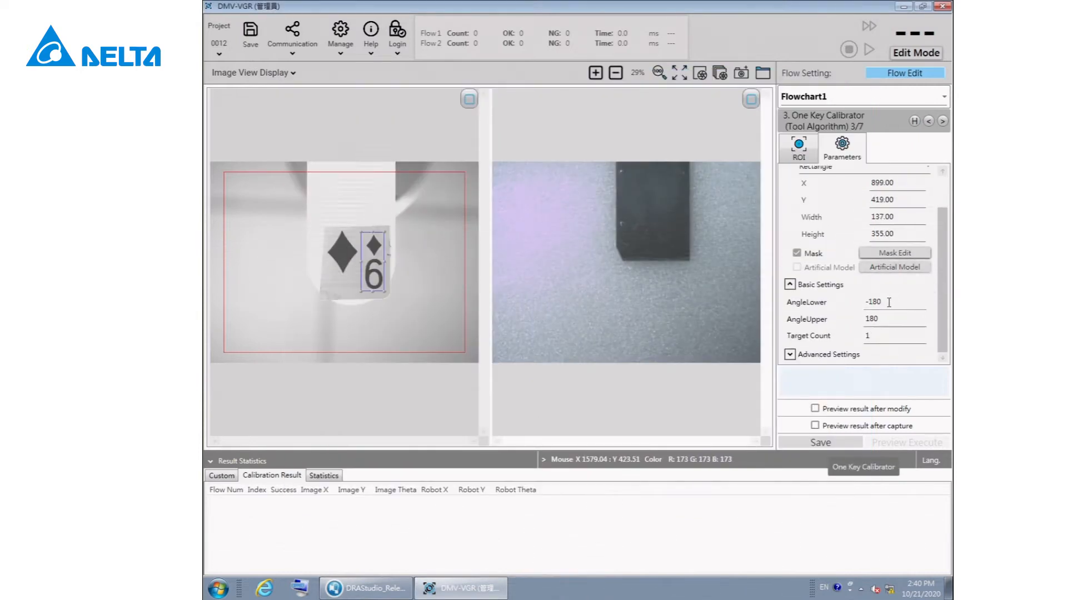
click(832, 443)
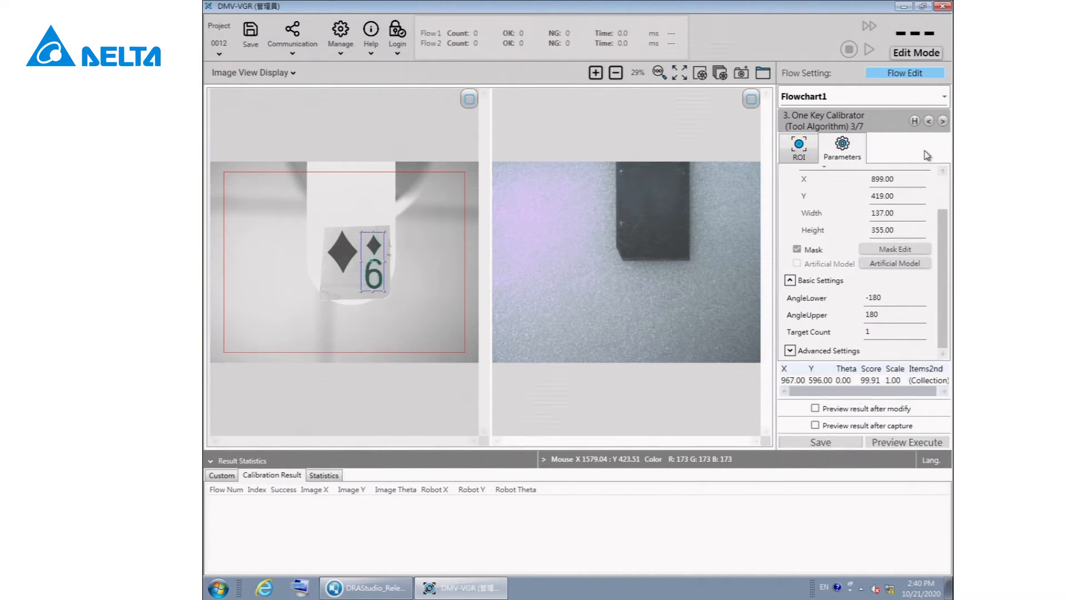
Step: Preview the robot's 16-point path in the One Key Calibrator and generate the calibration model automatically
click(943, 121)
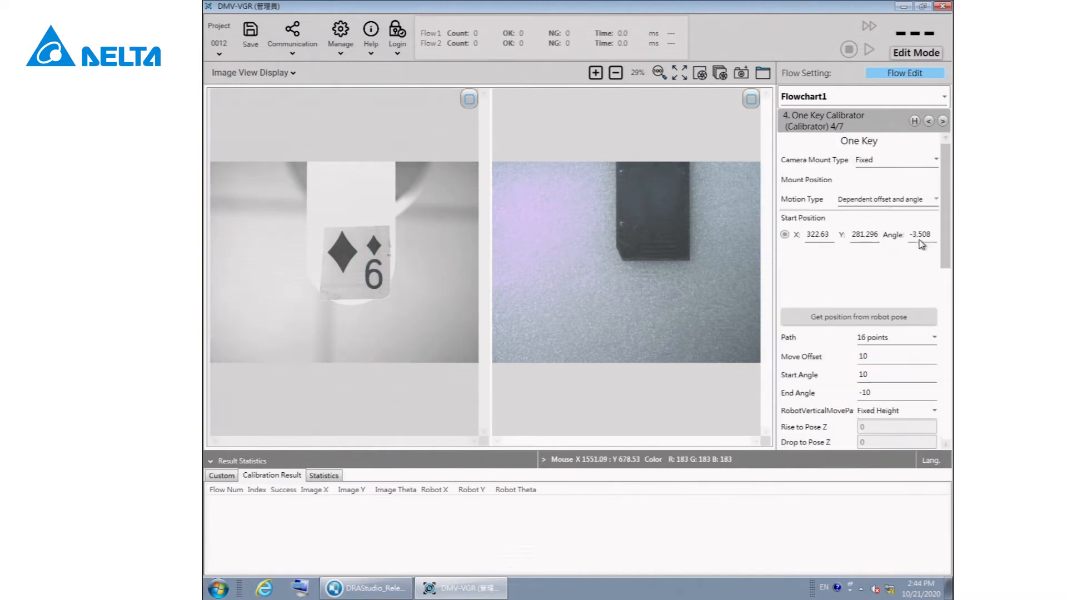
scroll(919, 245, down, 3)
scroll(895, 311, down, 2)
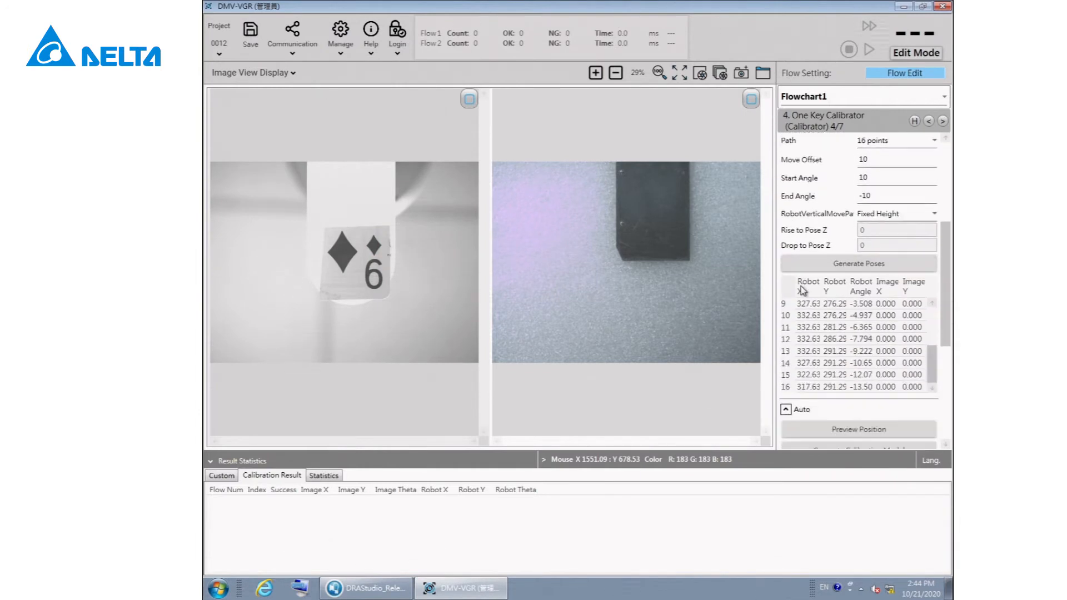
scroll(924, 412, down, 1)
click(875, 374)
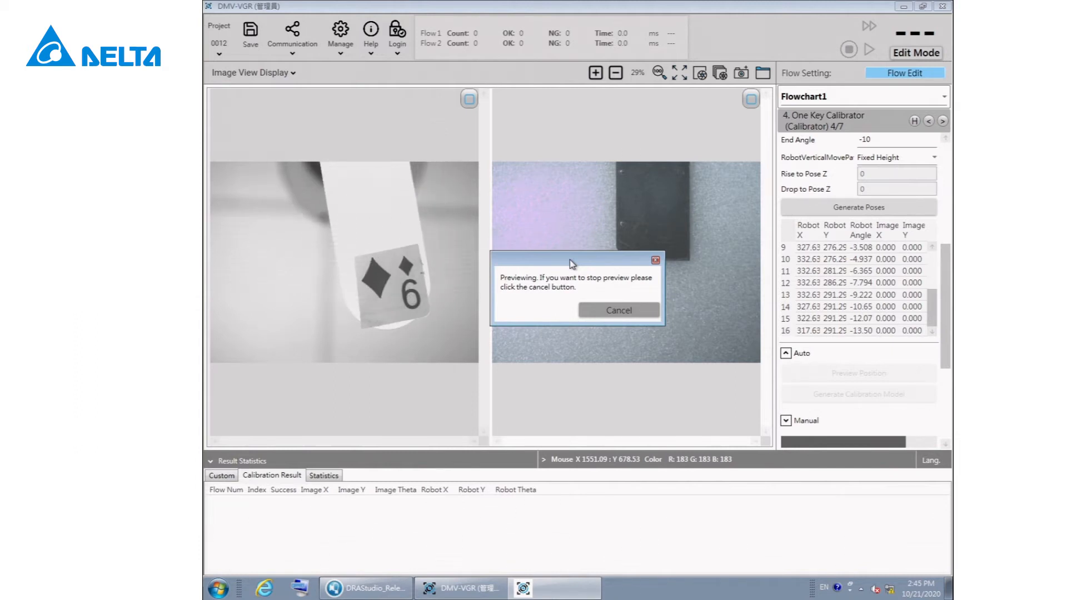
click(868, 394)
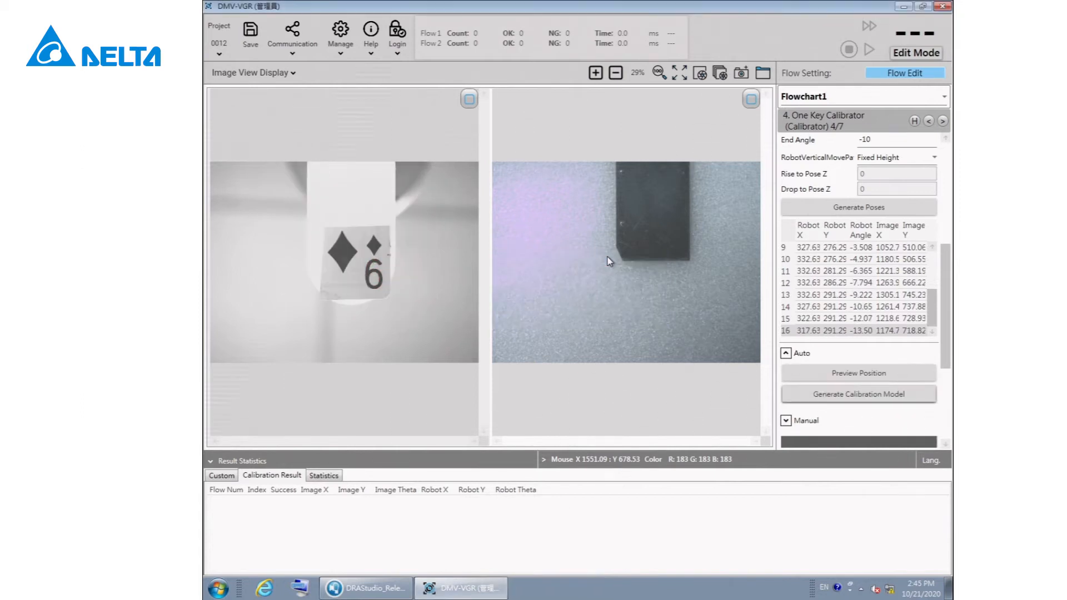
scroll(889, 345, down, 6)
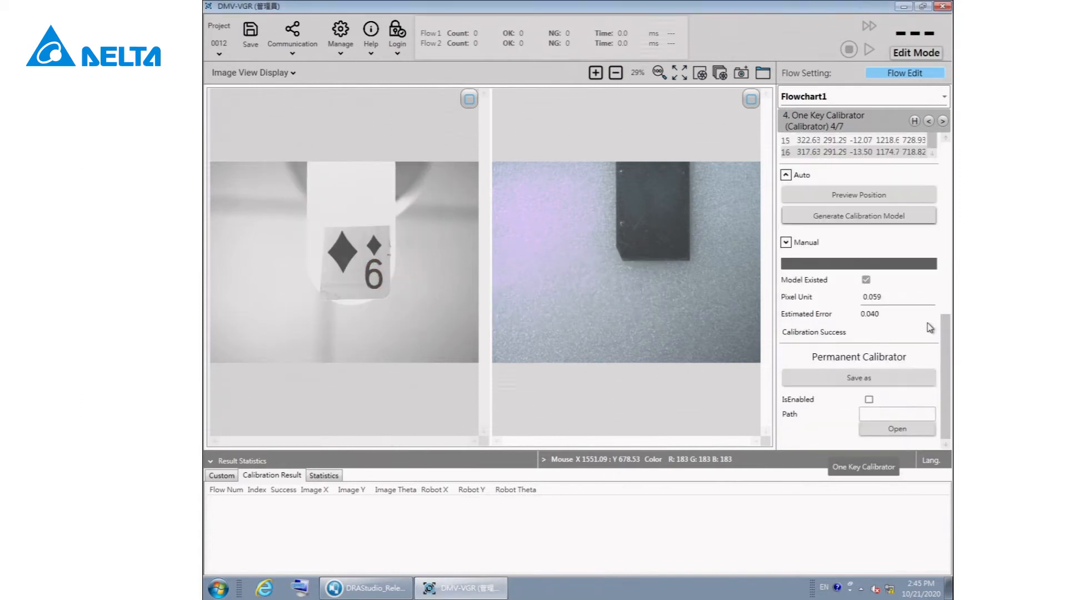
Step: Fit the Shape unit's rectangular pattern region around the whole SD card, about 472 by 588 pixels
click(943, 121)
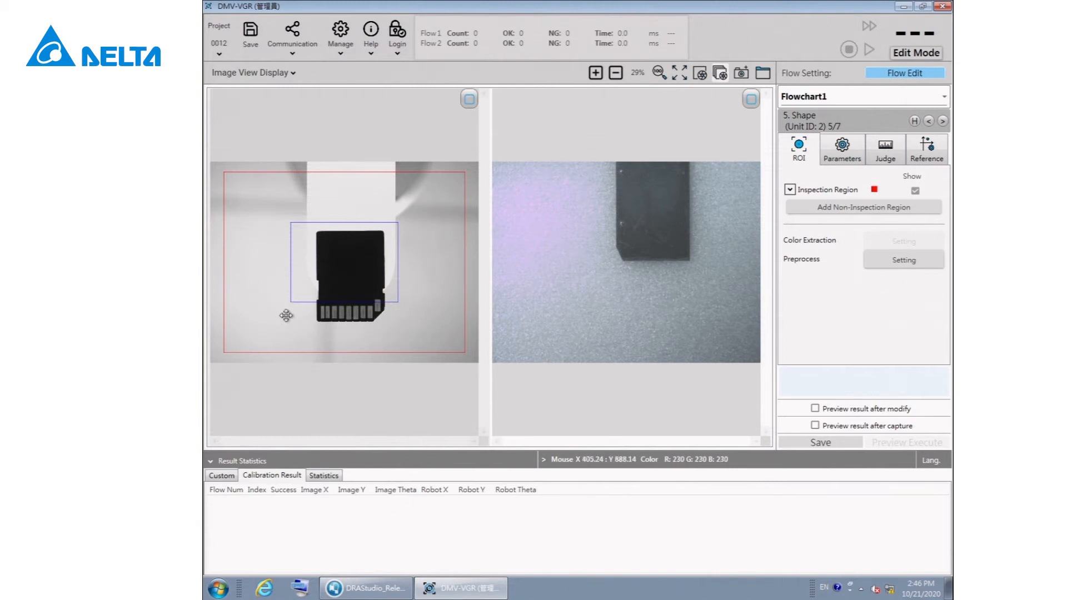
drag(357, 245, 378, 250)
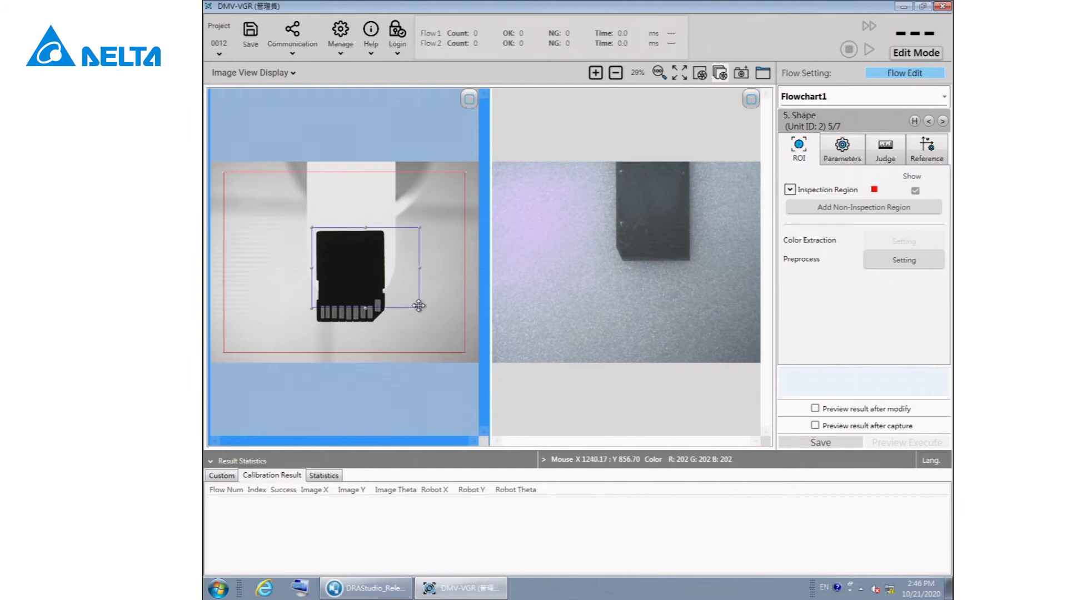
drag(418, 307, 392, 326)
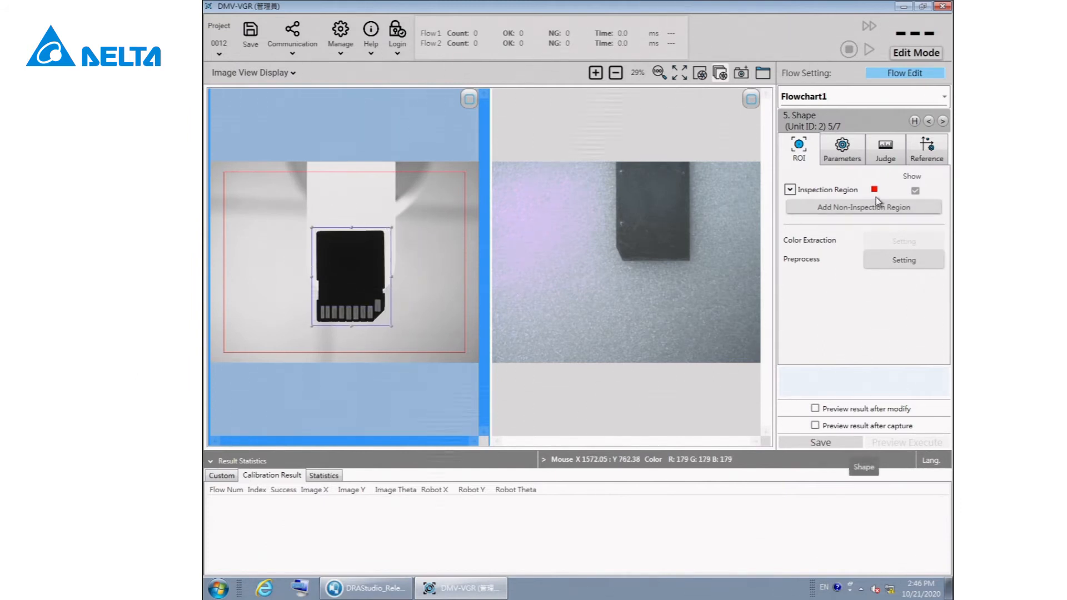
Step: Mask out all the metal contacts of the SD card in the Shape pattern and accept the mask
click(858, 155)
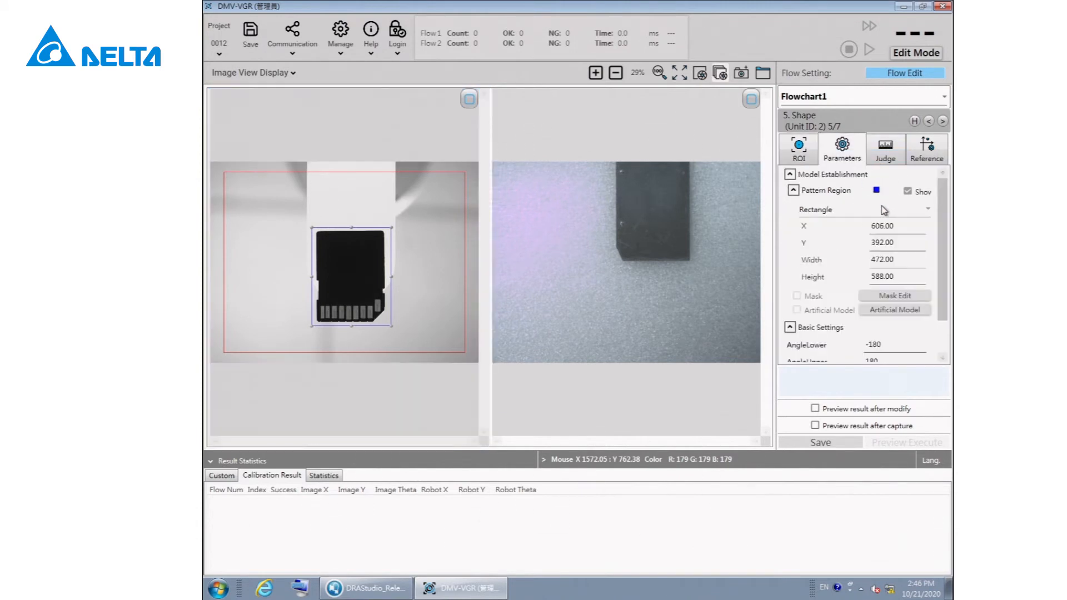
click(895, 296)
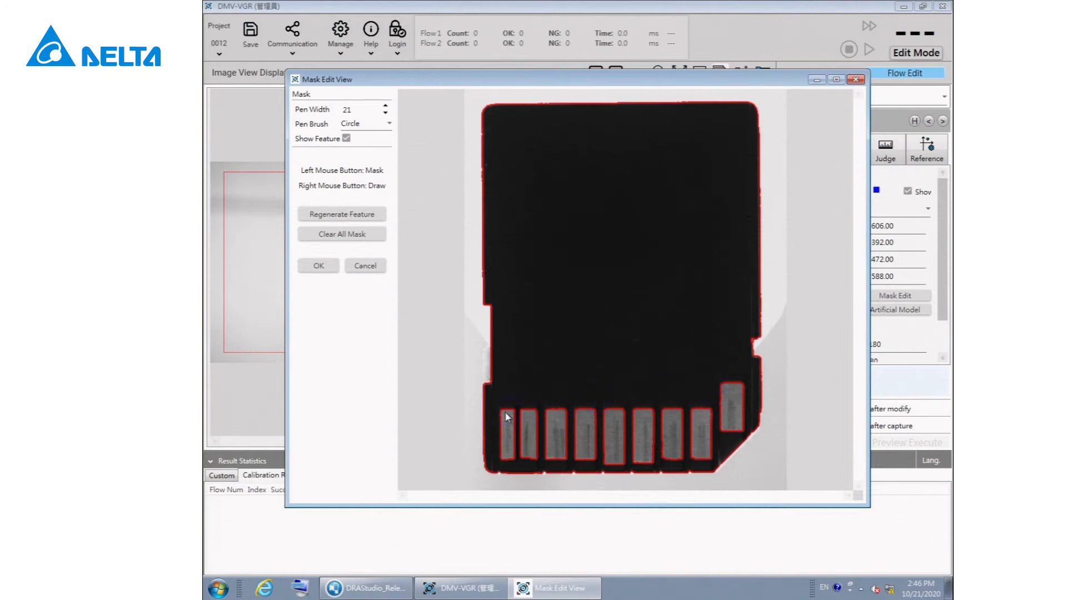
drag(509, 418, 609, 413)
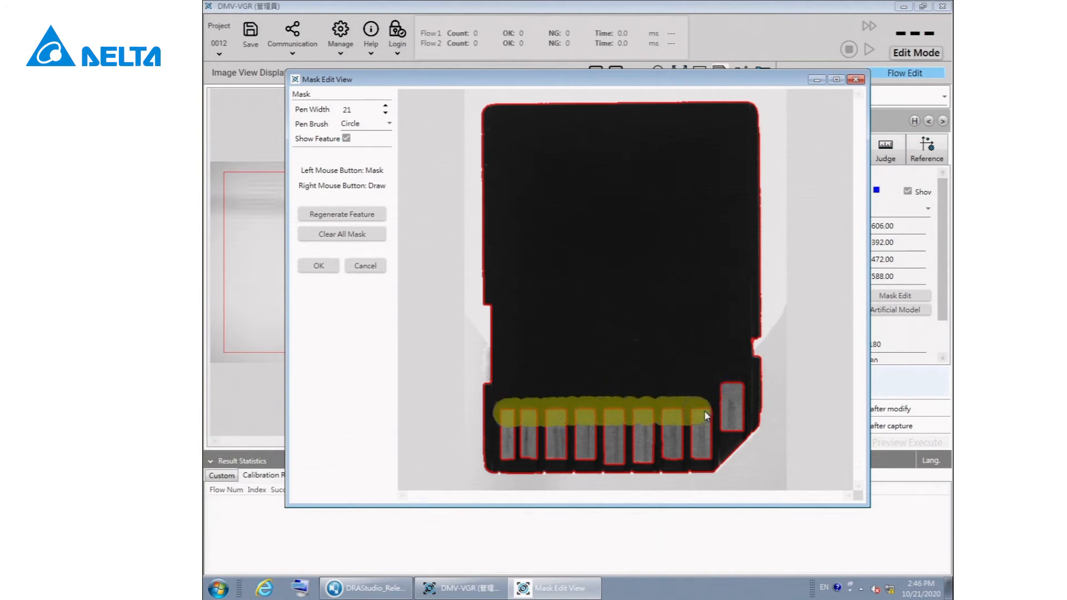
mouse_move(729, 383)
mouse_down()
mouse_move(731, 423)
mouse_move(702, 436)
mouse_up()
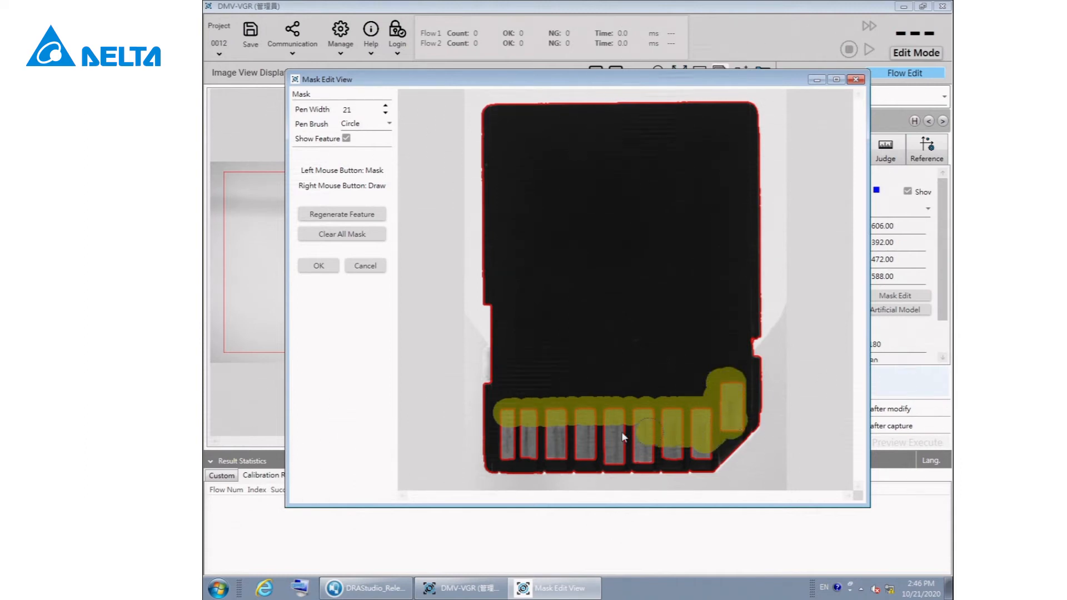
drag(503, 452, 564, 454)
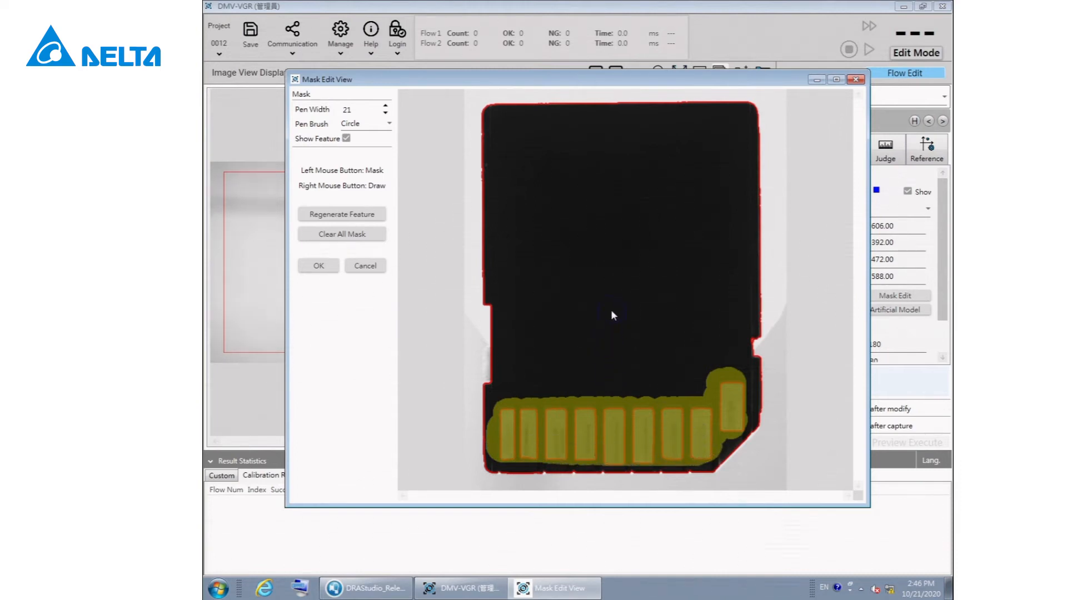
click(335, 266)
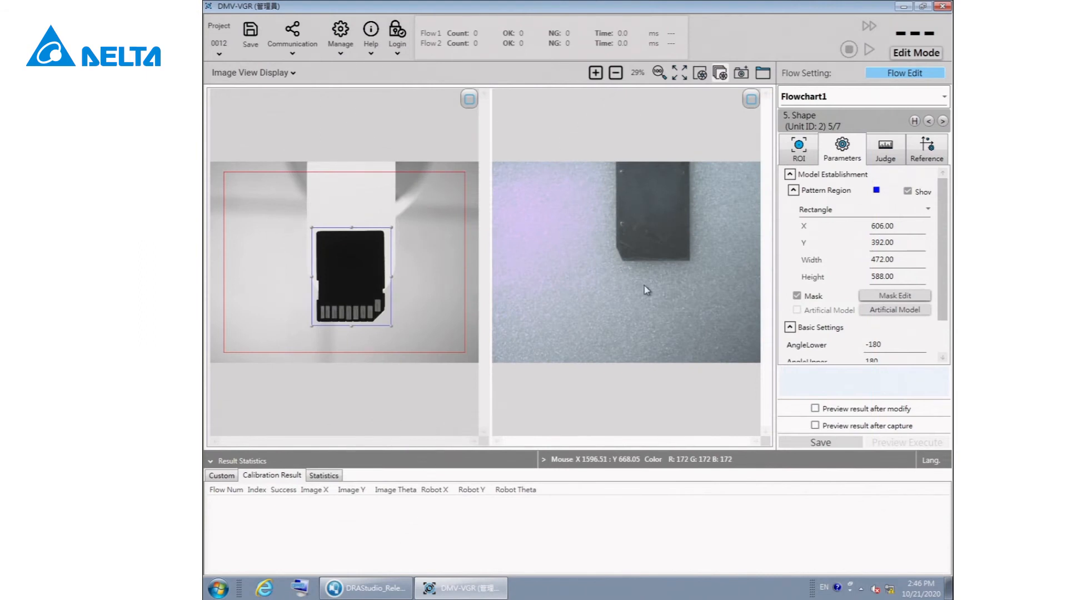
Step: Limit the Shape search to a lower angle of -90 and an upper angle of 90, and save the model
scroll(883, 347, down, 2)
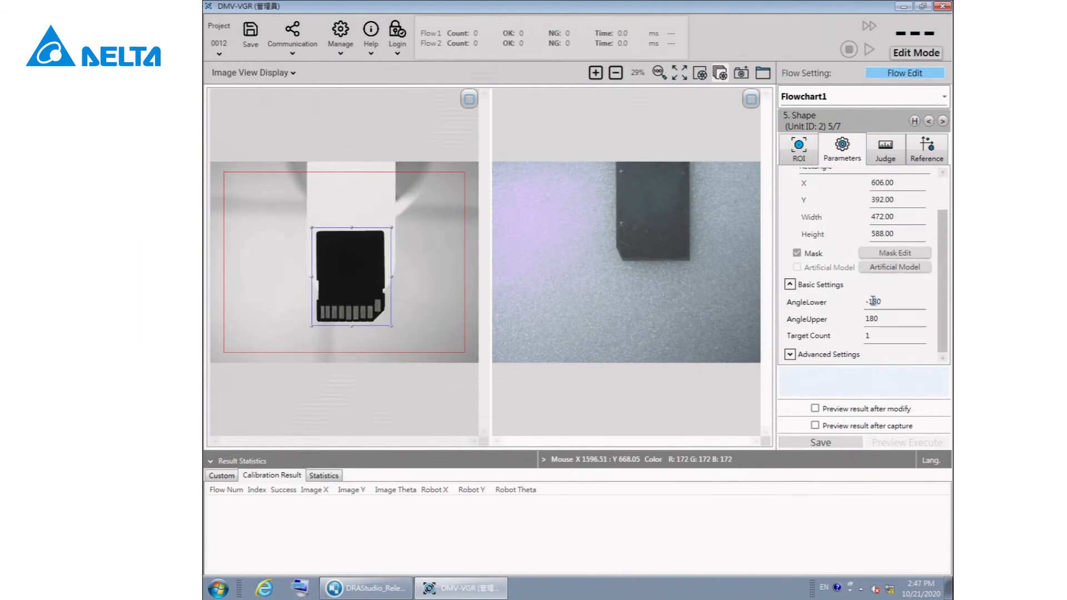
drag(870, 301, 949, 272)
click(826, 449)
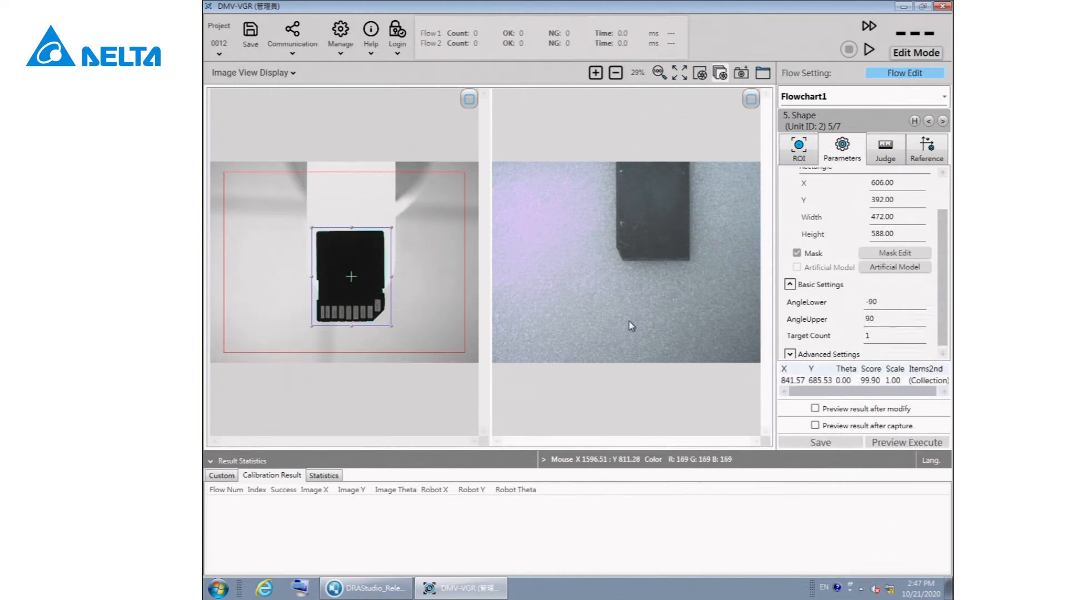
Step: Set the One Key Coordinator's type to Compensation(Fix Place) and read its reference pose from the robot
click(943, 121)
click(896, 161)
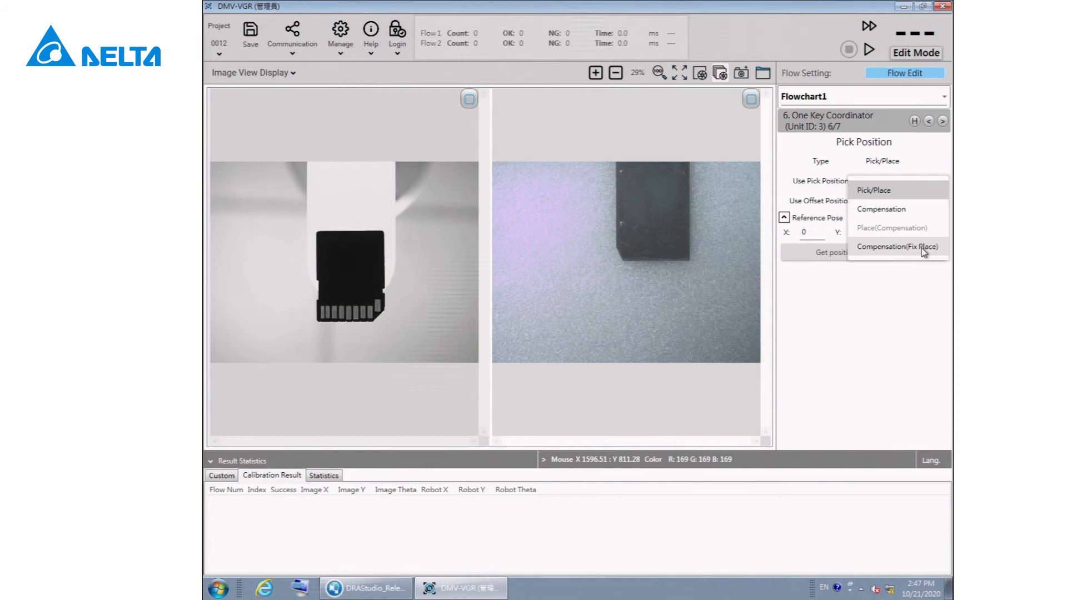
click(924, 251)
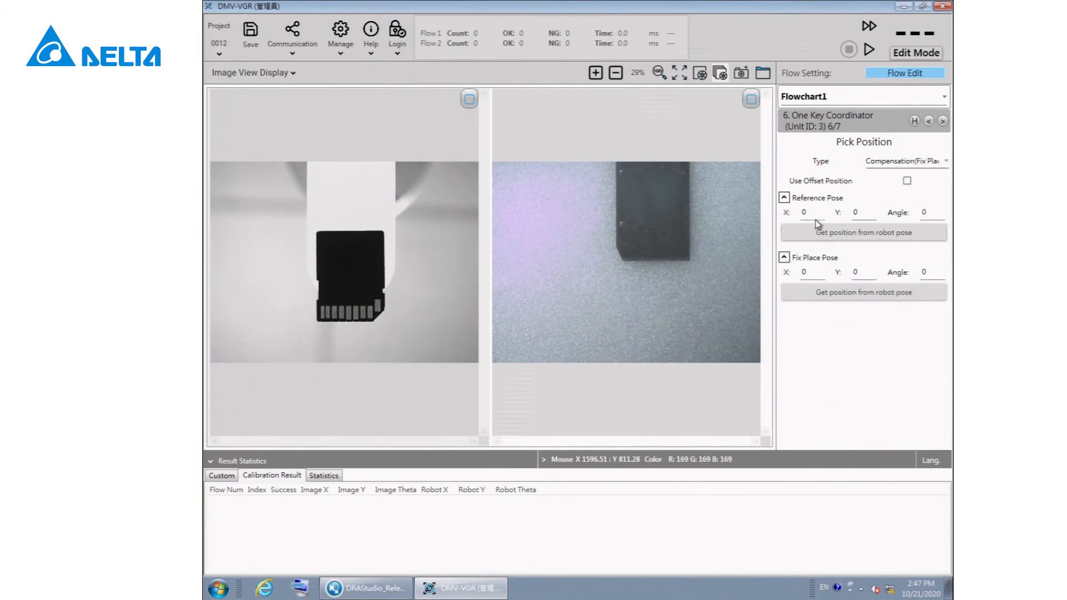
click(850, 234)
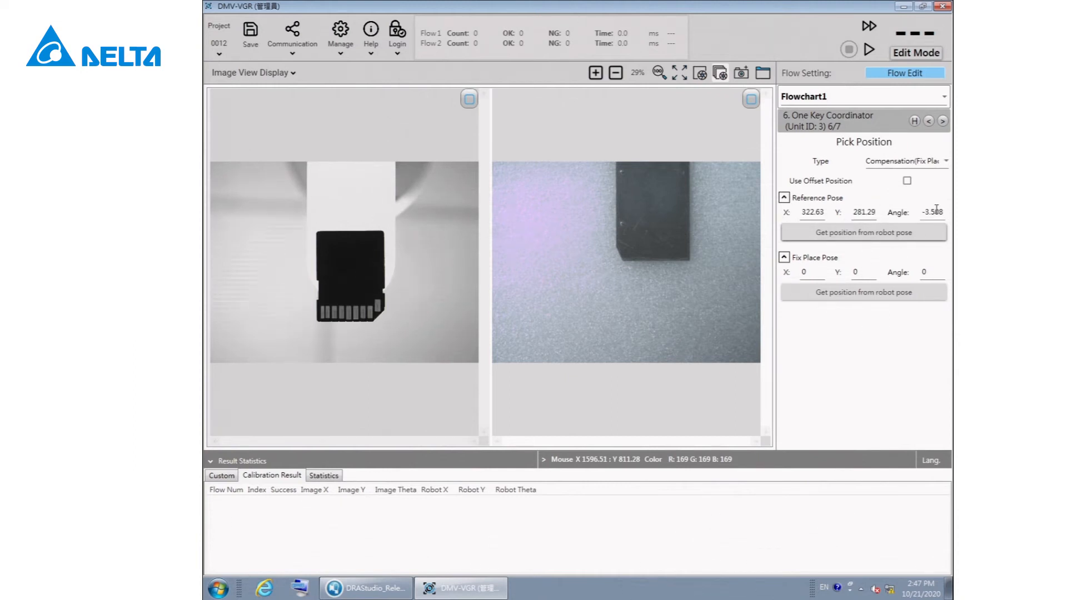
Step: Check the start position's X, Y and angle in the One Key Calibrator against the coordinator's reference pose
click(915, 120)
click(874, 256)
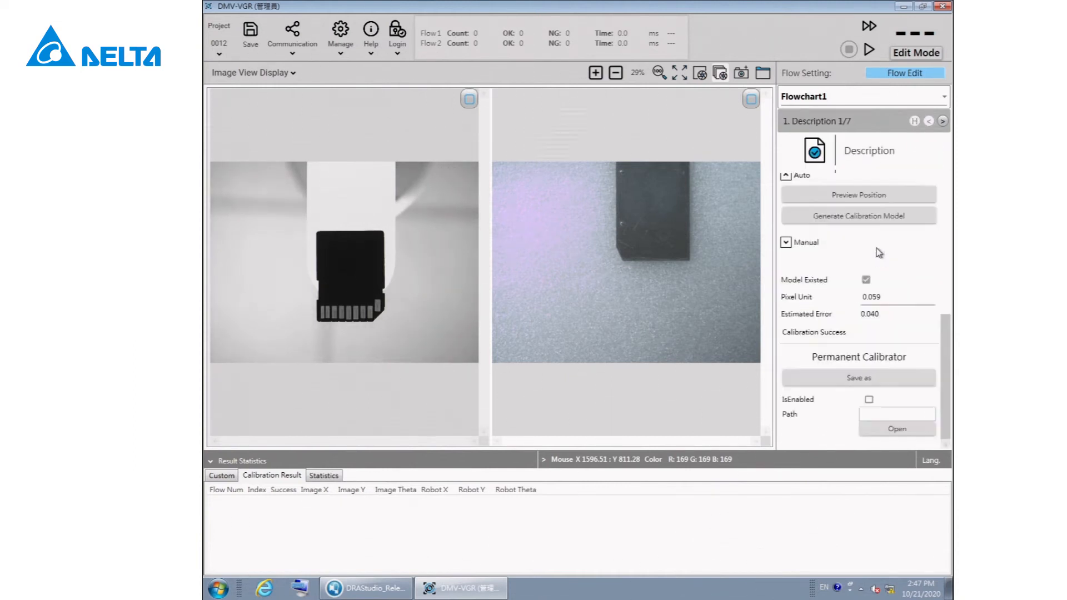
drag(951, 194, 949, 181)
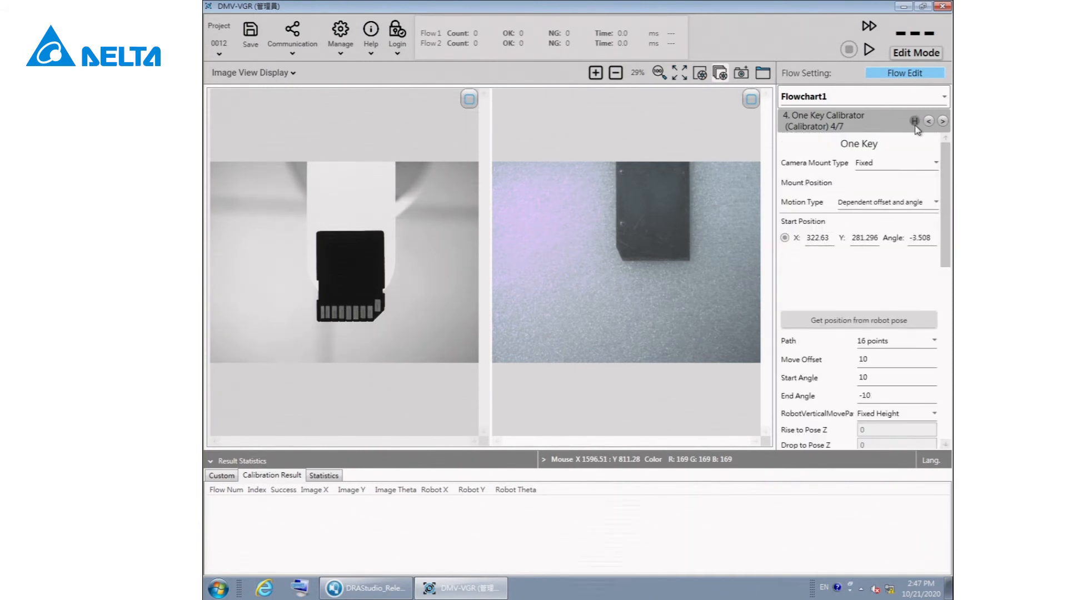
Step: Read the One Key Coordinator's fix place pose from the robot positioned over the placement target
click(915, 121)
click(882, 325)
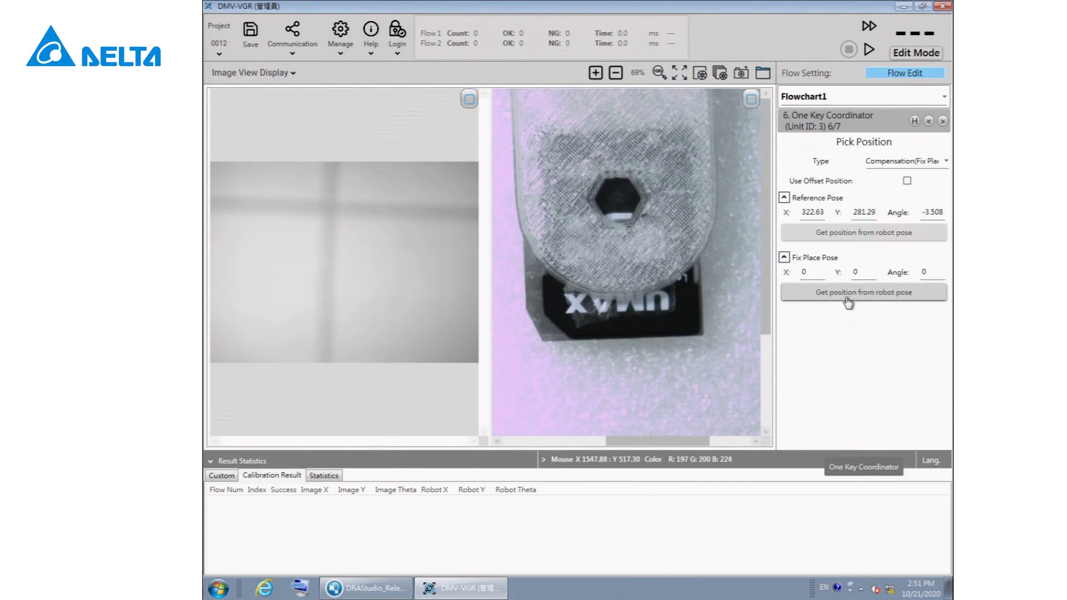
click(848, 301)
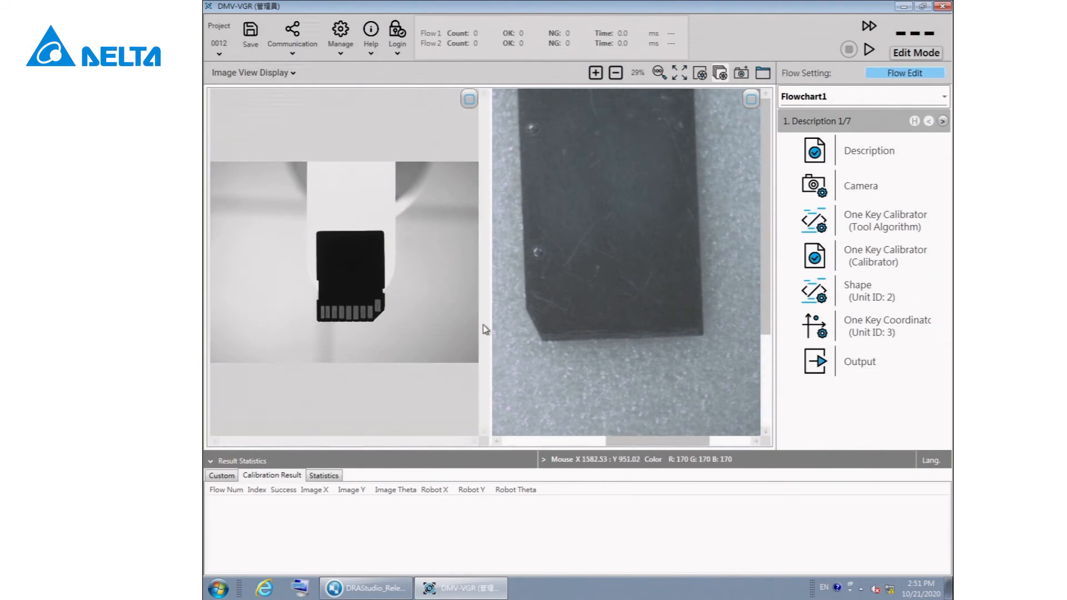
Step: Run the flow once and move the robot to the pose in the resulting calibration row
click(870, 51)
right_click(467, 503)
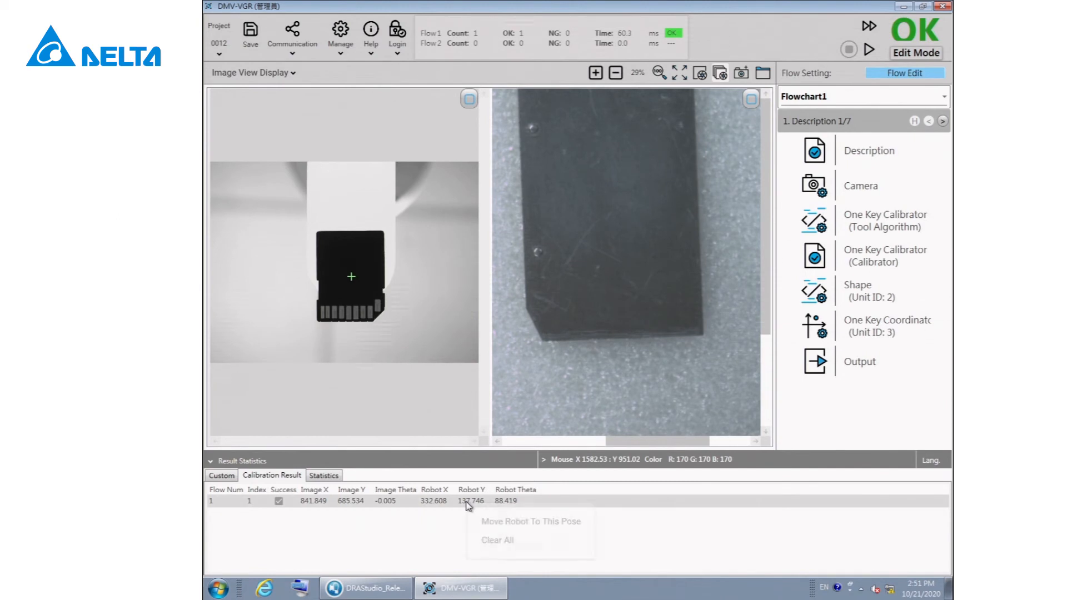
click(503, 522)
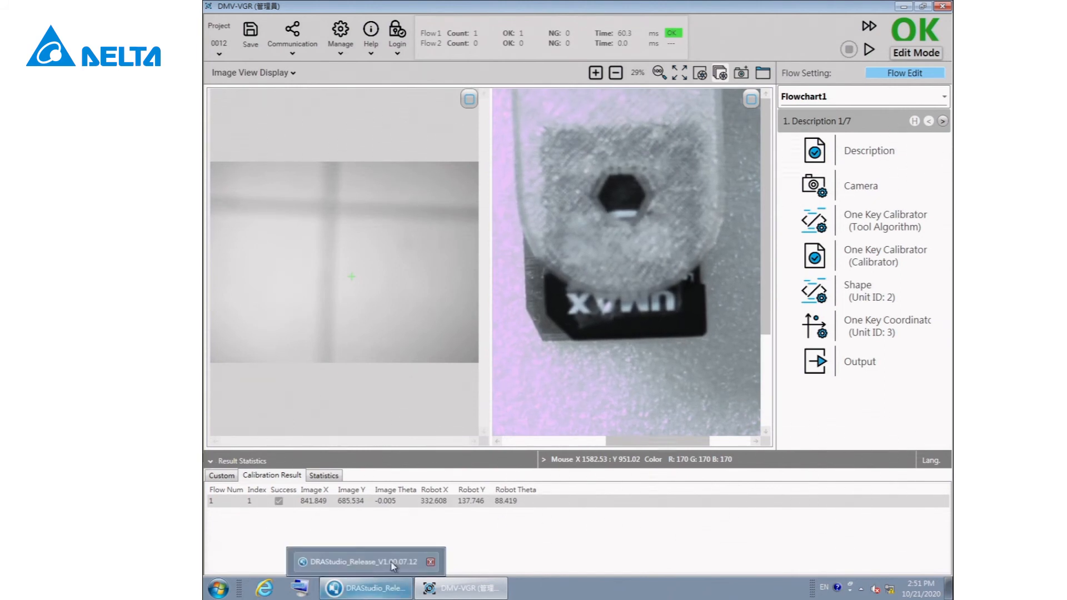
Step: Open the robot settings, reposition the window clear of the placement view, and set the robot's Move Type to Jog
click(278, 42)
click(290, 136)
drag(565, 88, 394, 54)
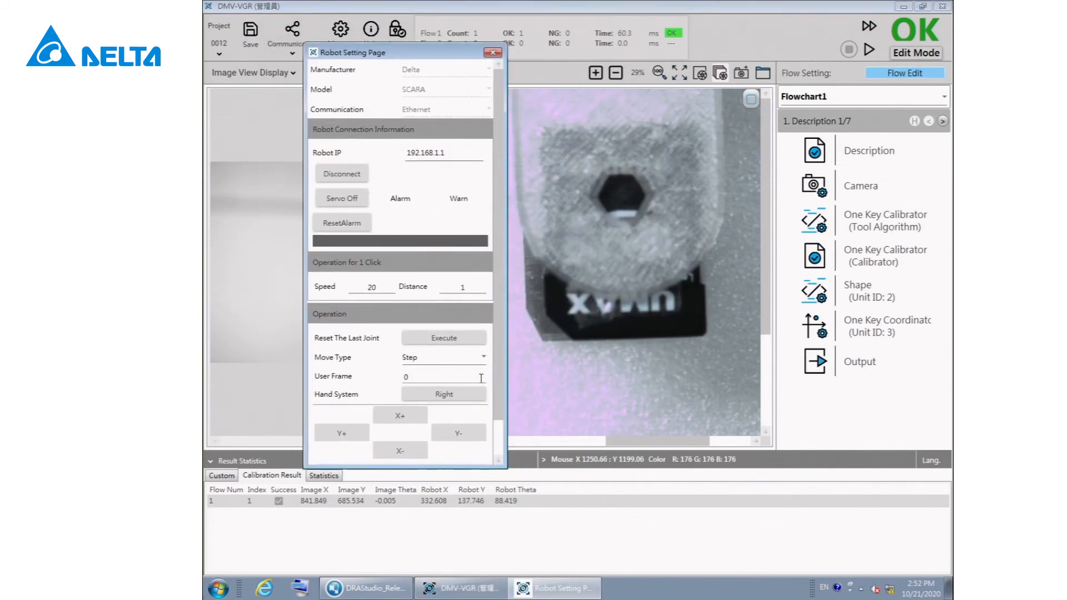
scroll(488, 406, down, 2)
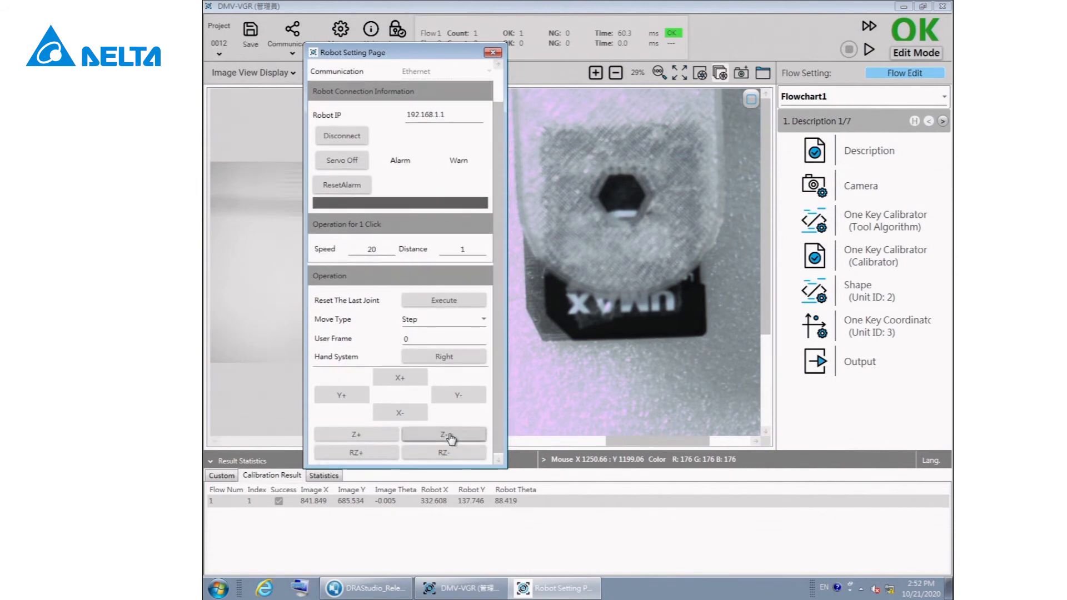
click(418, 322)
click(419, 340)
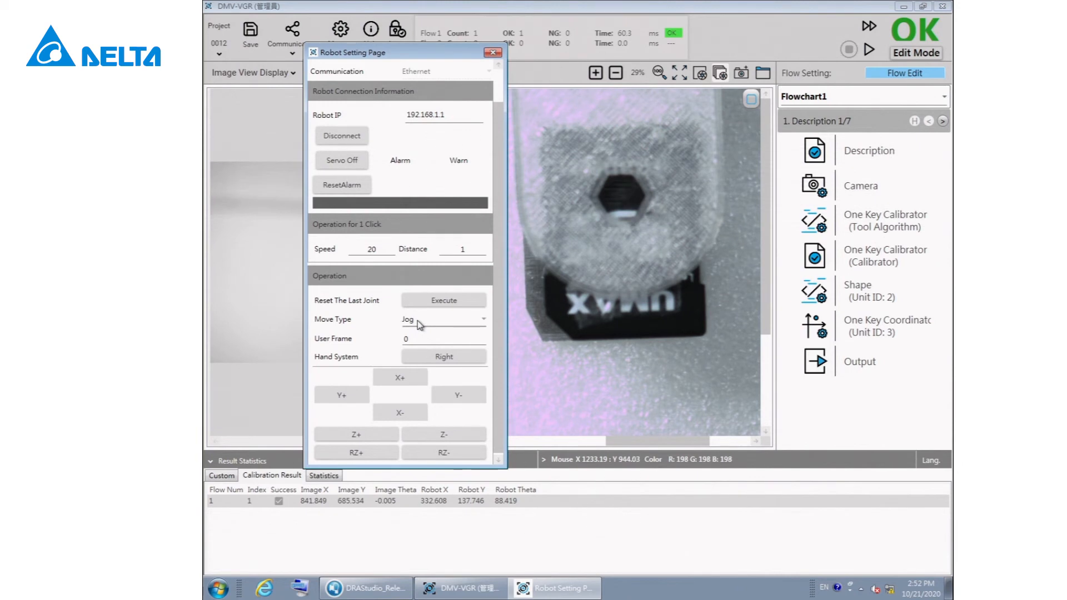
Step: Jog the robot down along Z until the SD card is close to the placement target
click(439, 435)
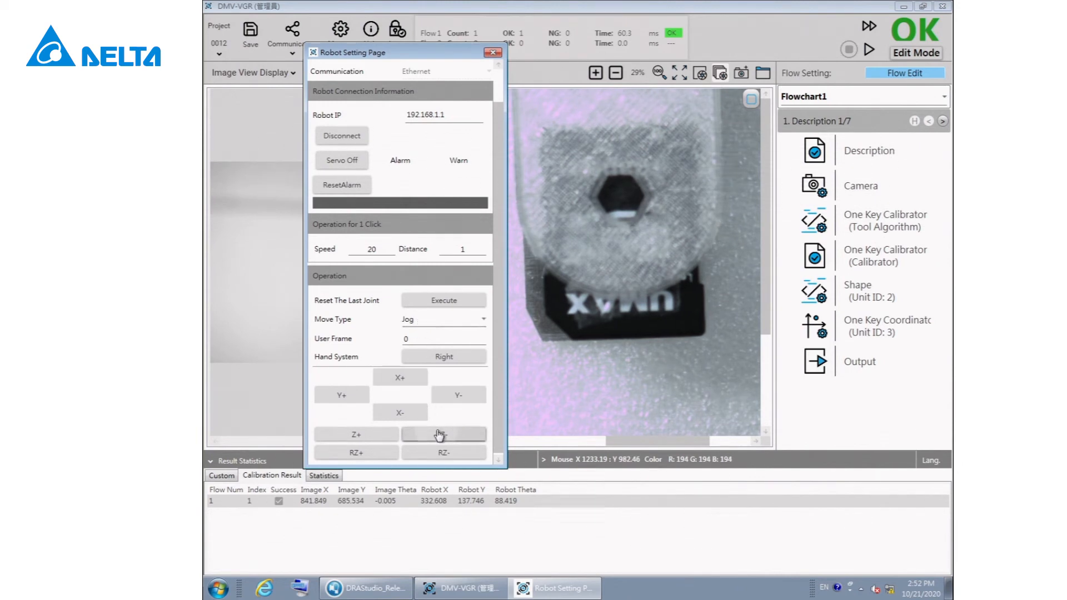
click(440, 435)
click(440, 434)
click(439, 435)
click(439, 434)
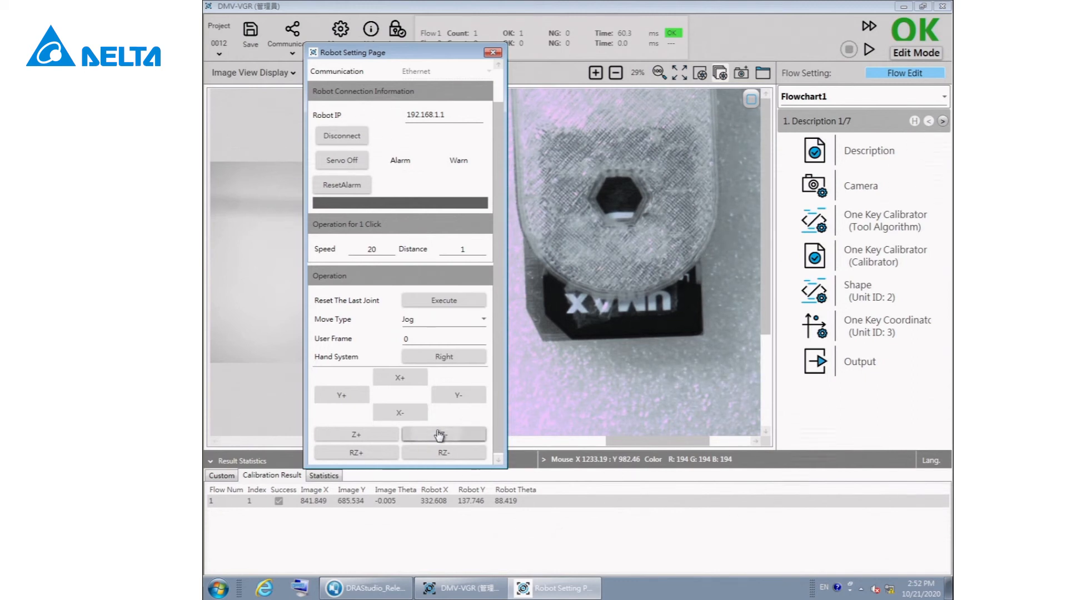
click(439, 435)
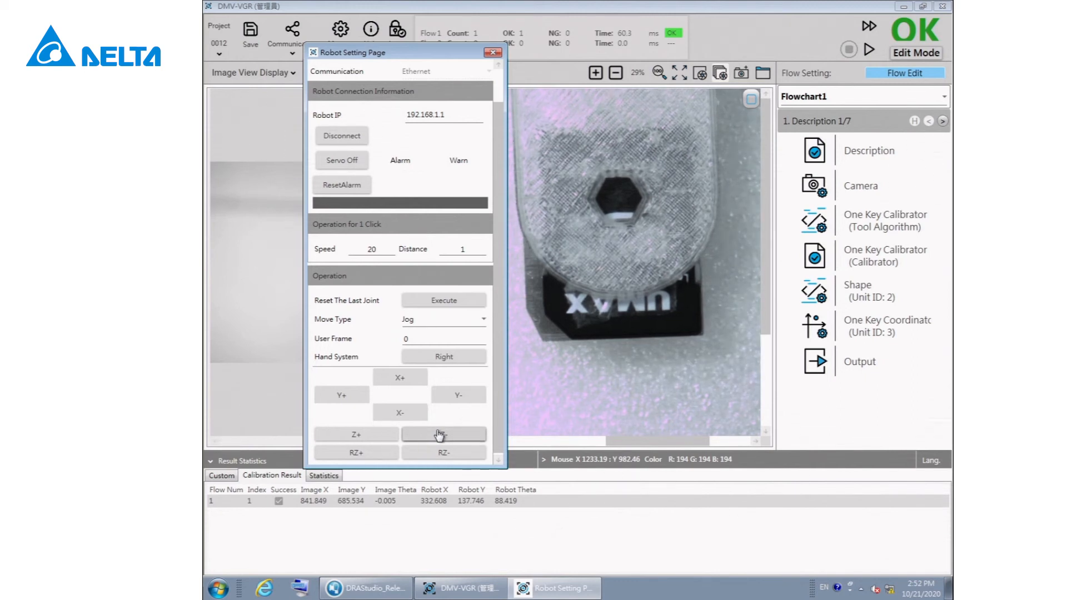
Step: Switch the Move Type to Step and lower the robot along Z in a fine step onto the target
click(411, 320)
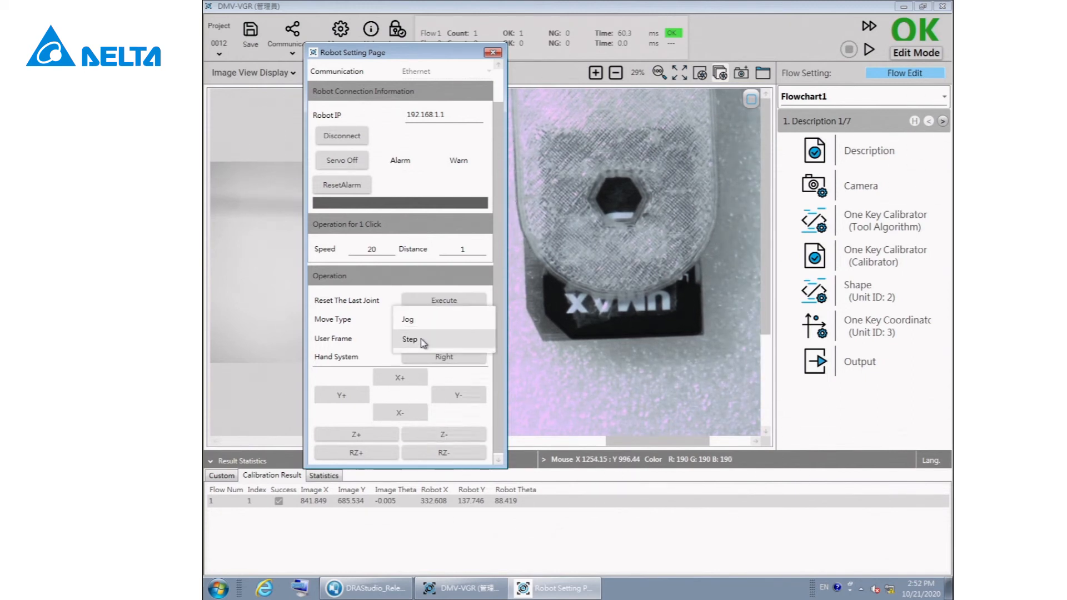
click(462, 437)
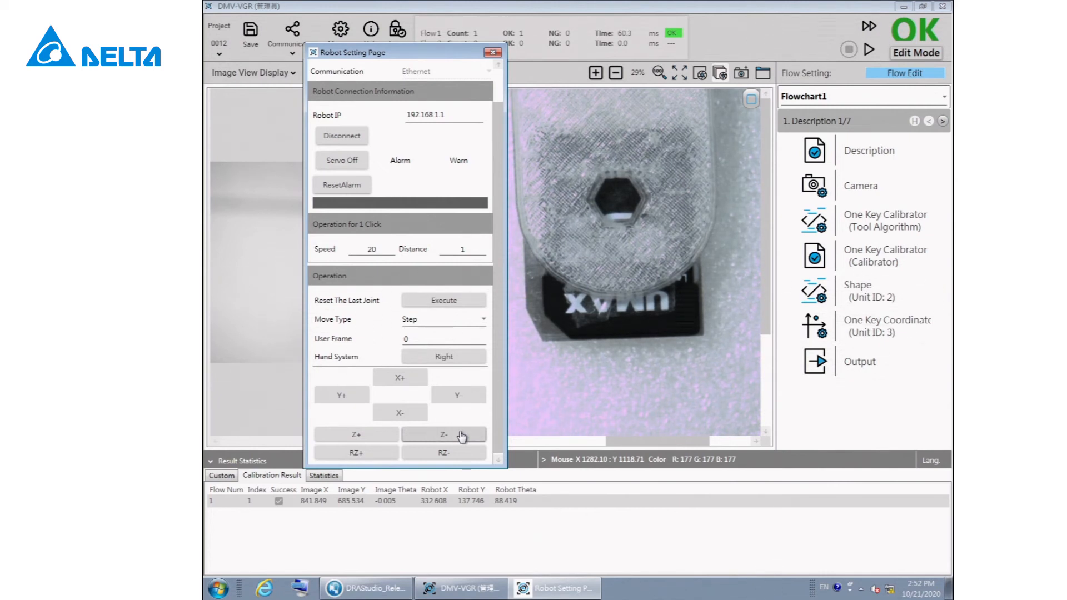
drag(454, 51, 431, 52)
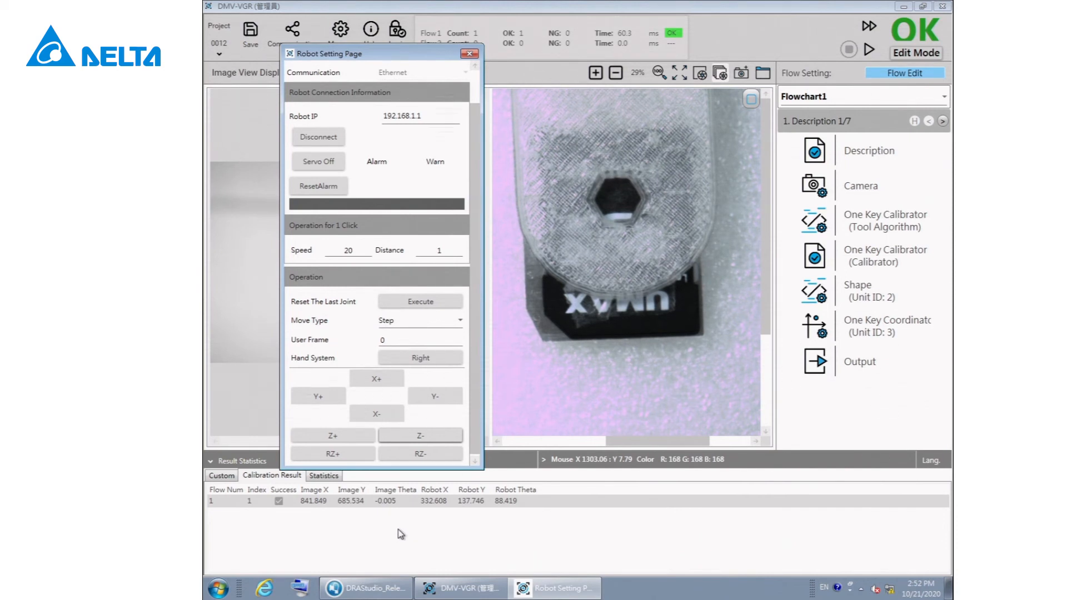
Step: Run the flow on the rotated SD card and move the robot to the pose in the new calibration row
drag(406, 53, 879, 106)
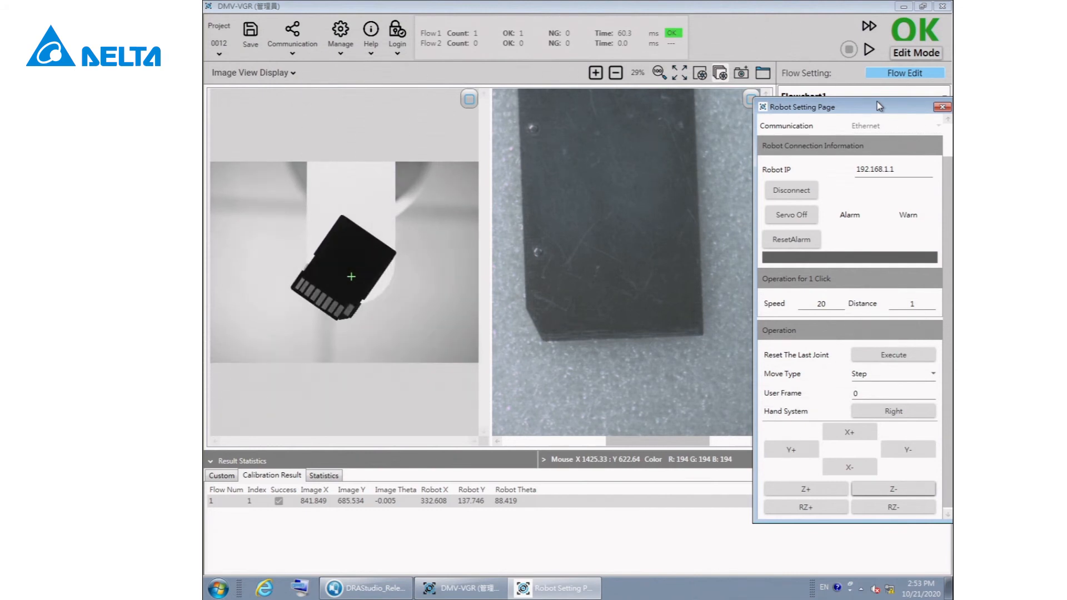
click(868, 54)
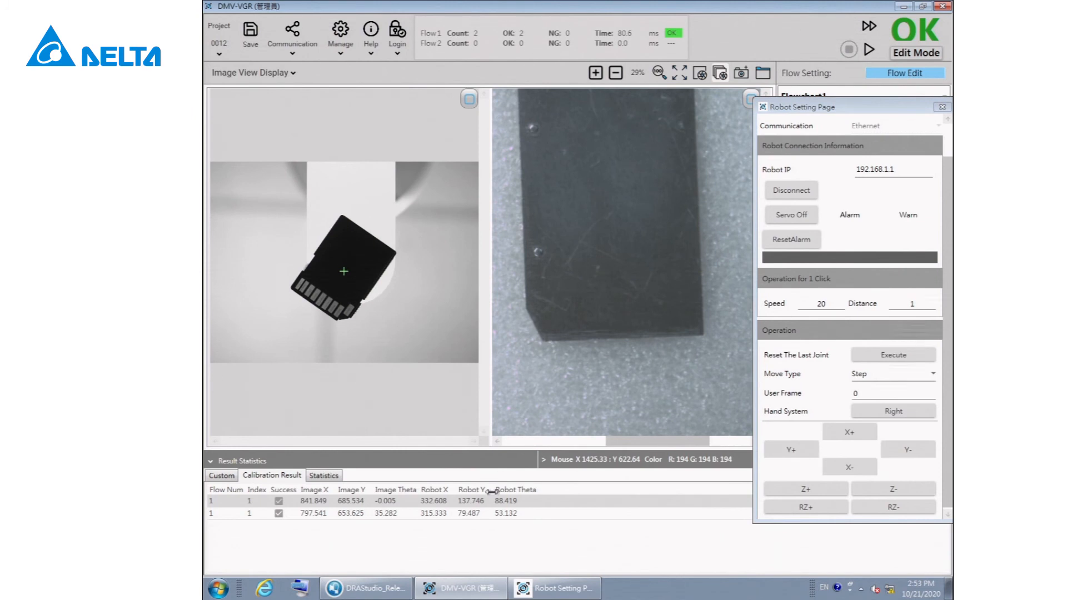
click(456, 513)
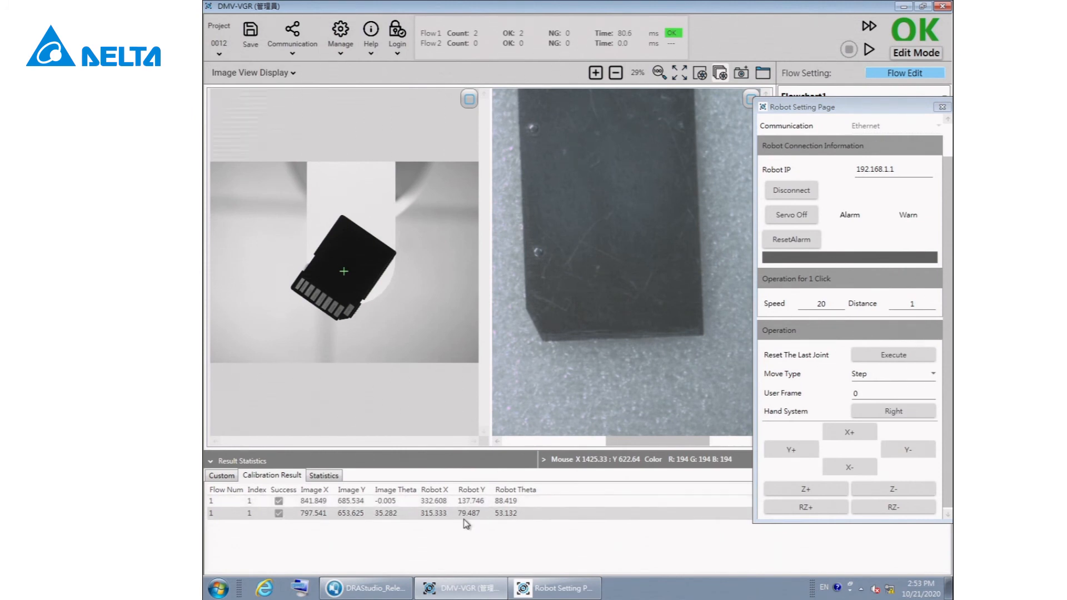
right_click(465, 517)
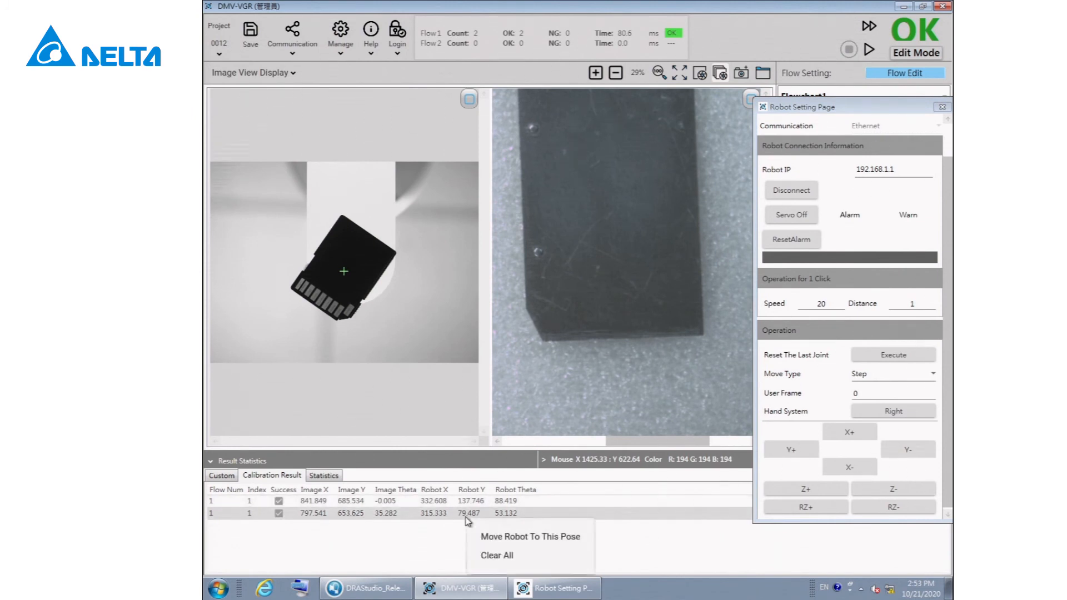
click(580, 537)
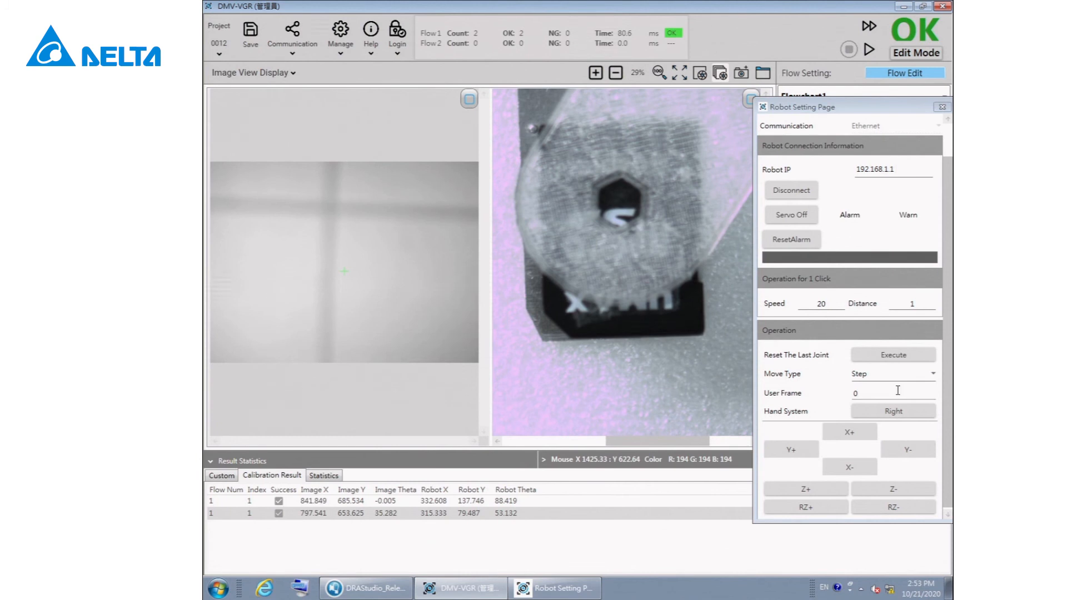
Step: Set the Move Type to Jog and lower the robot along Z toward the placement target
click(903, 488)
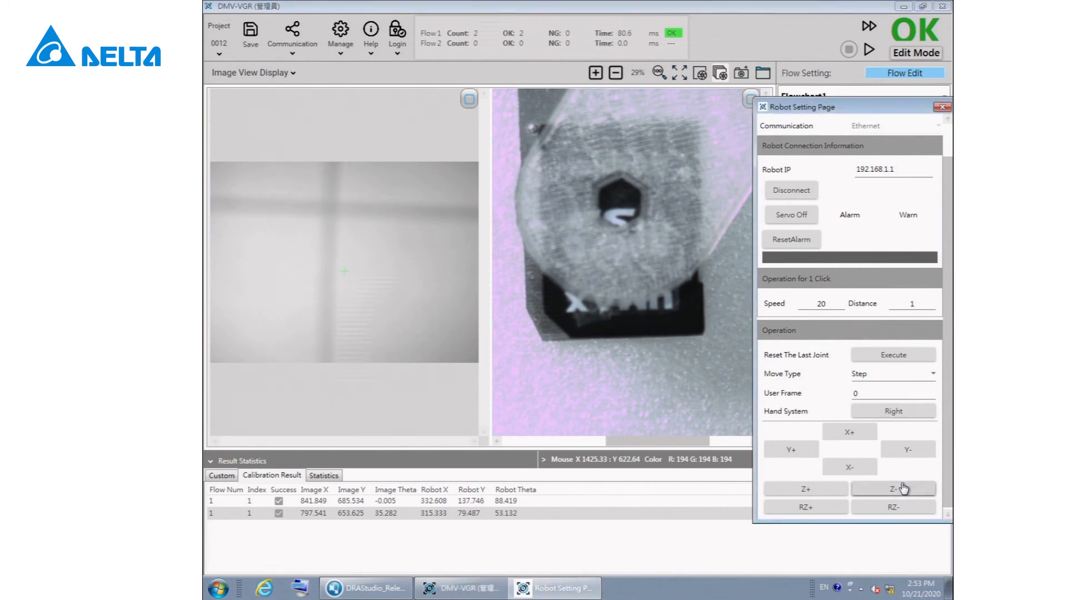
click(882, 383)
click(876, 403)
click(894, 490)
click(893, 490)
click(894, 490)
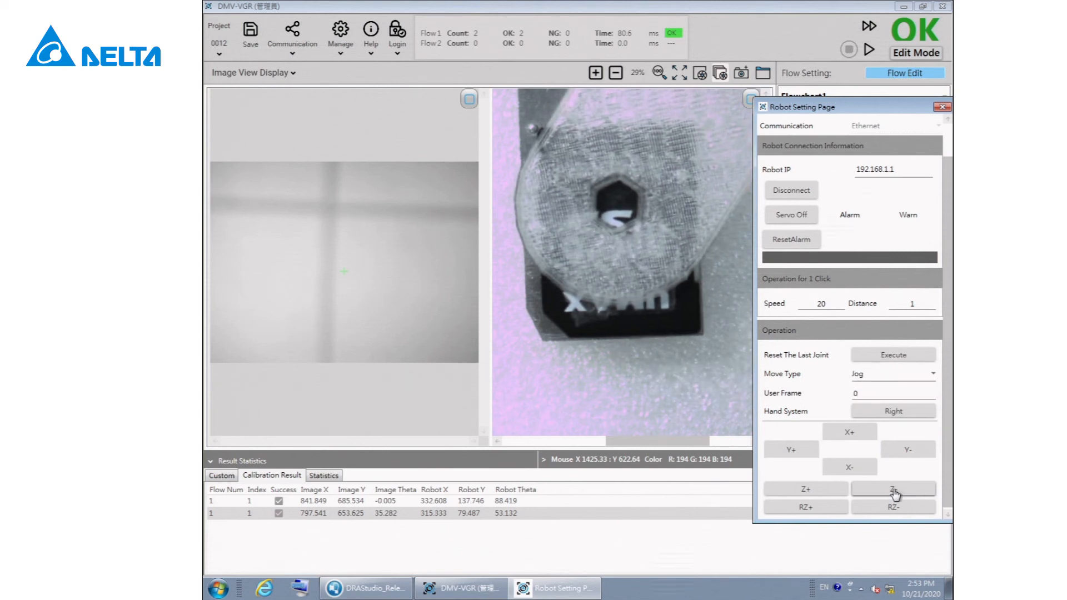
click(894, 491)
click(894, 491)
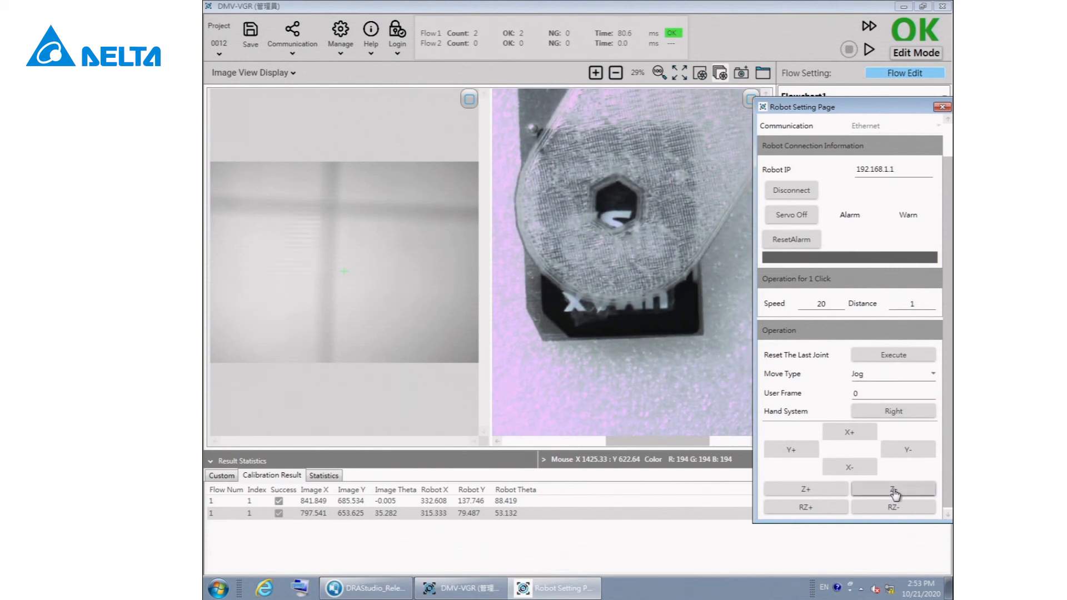
Step: Set the Move Type to Step, lower the robot in Z steps onto the target, and inspect the card's alignment up close
click(881, 380)
click(868, 391)
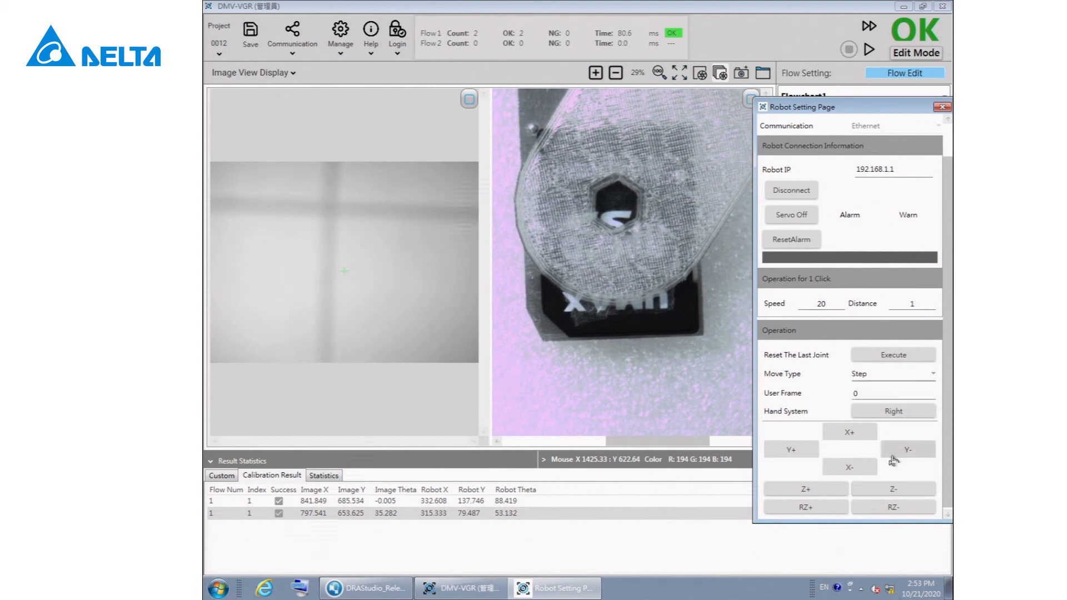
click(909, 489)
click(909, 488)
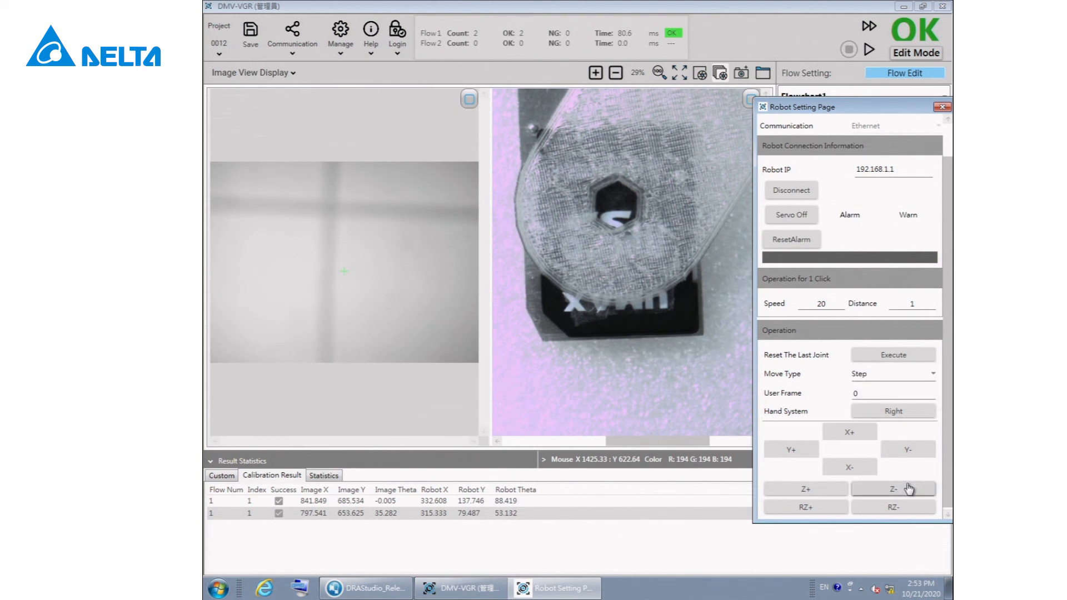
click(908, 489)
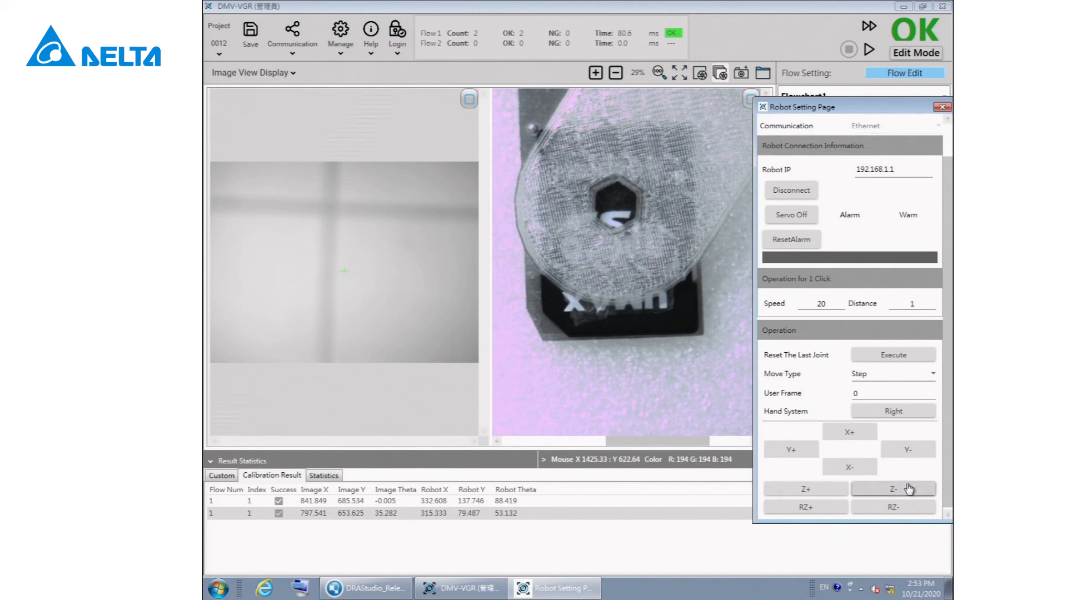
click(909, 489)
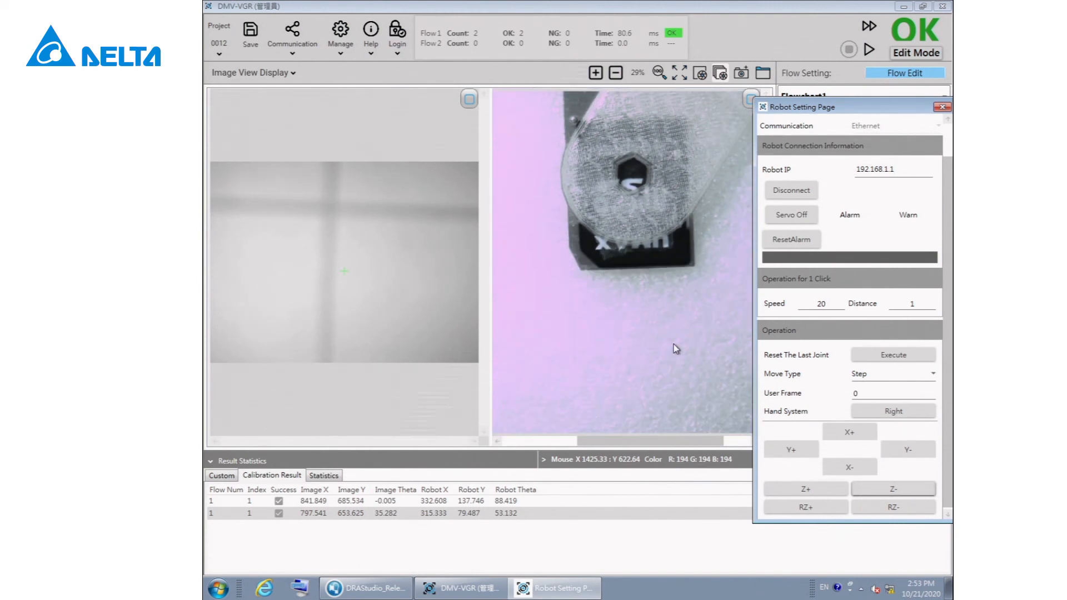
scroll(670, 356, up, 1)
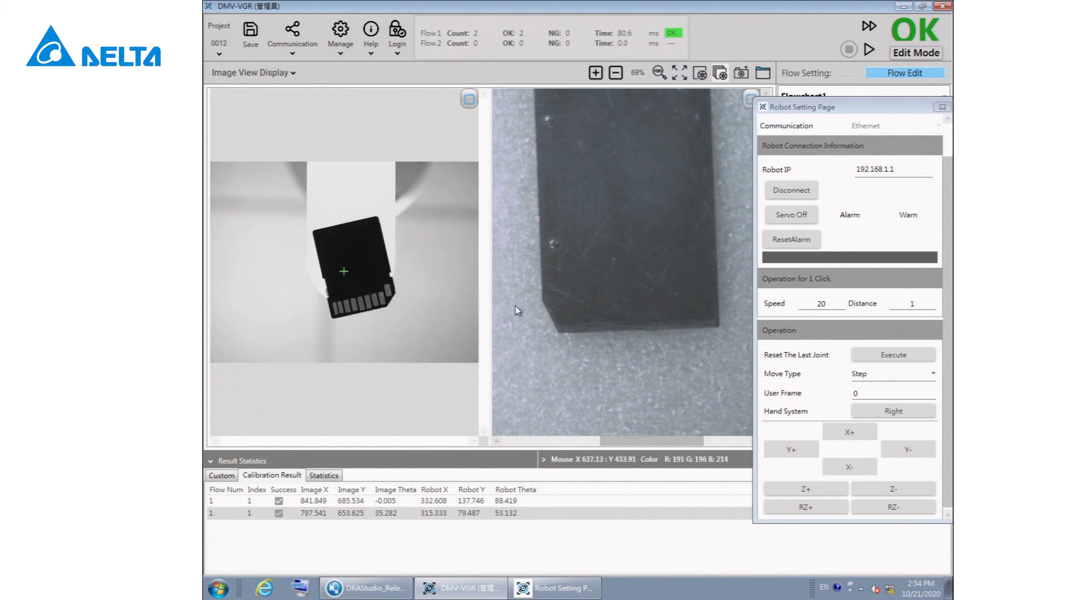
Step: Run the flow on the repositioned SD card and move the robot to the pose in the third calibration row
click(869, 49)
click(462, 523)
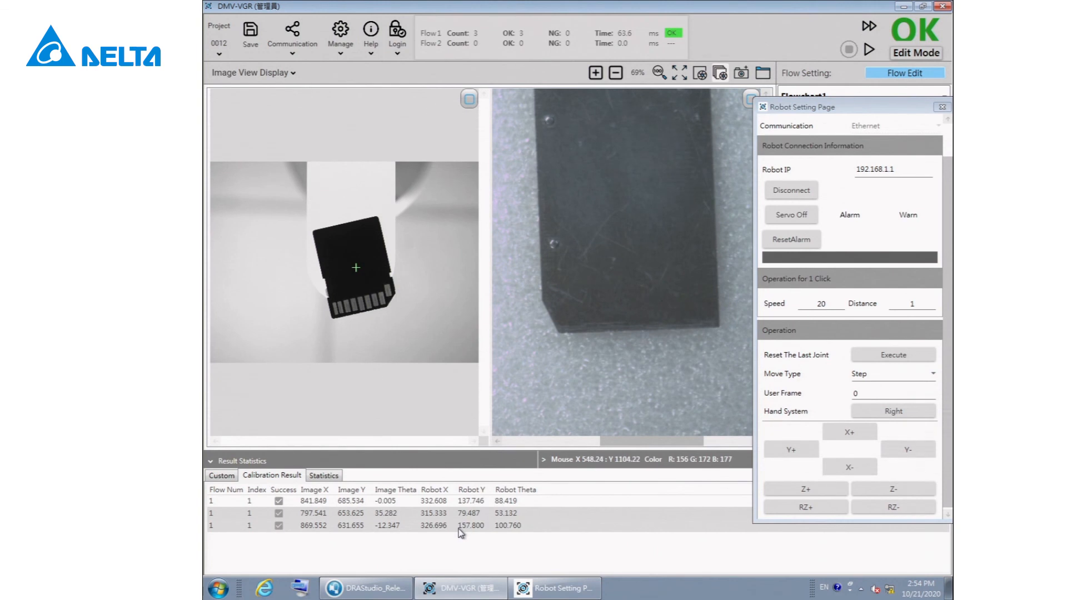
right_click(461, 525)
click(476, 491)
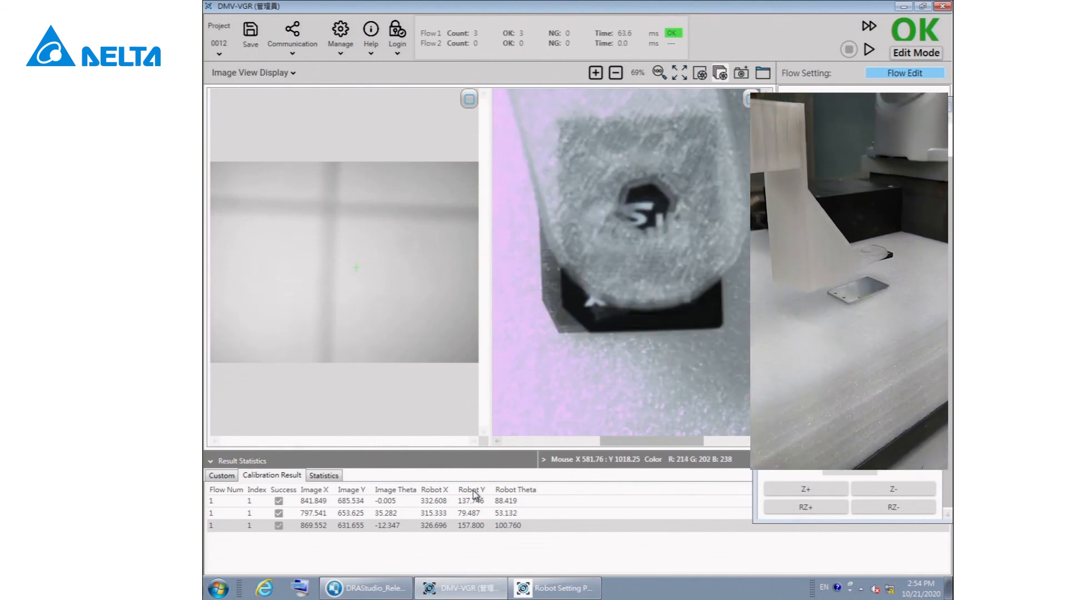
Step: Lower the robot along Z to bring the repositioned SD card down onto the placement target
click(891, 490)
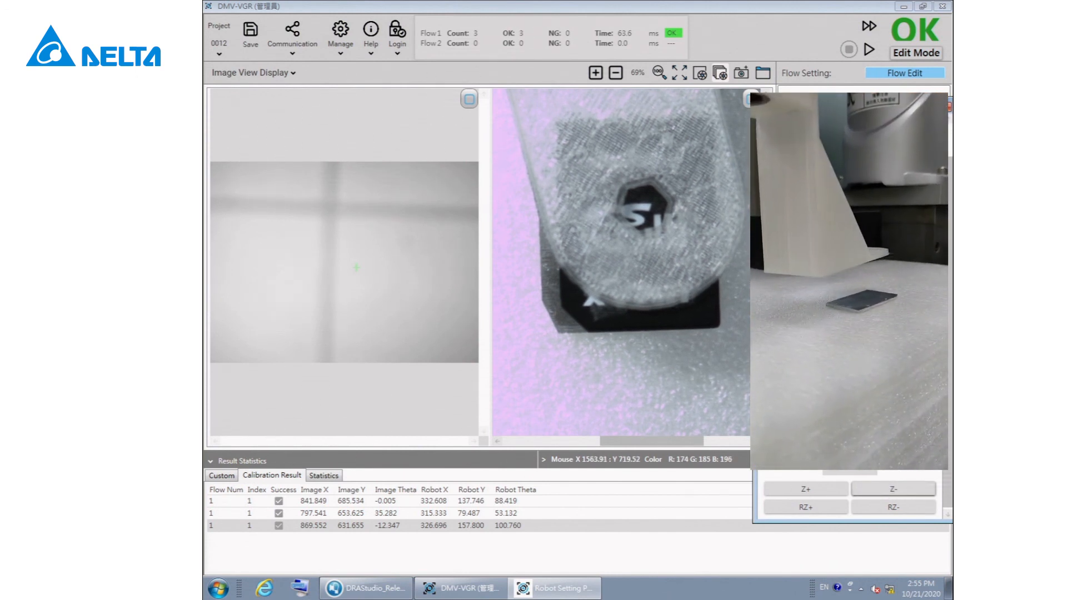
click(891, 489)
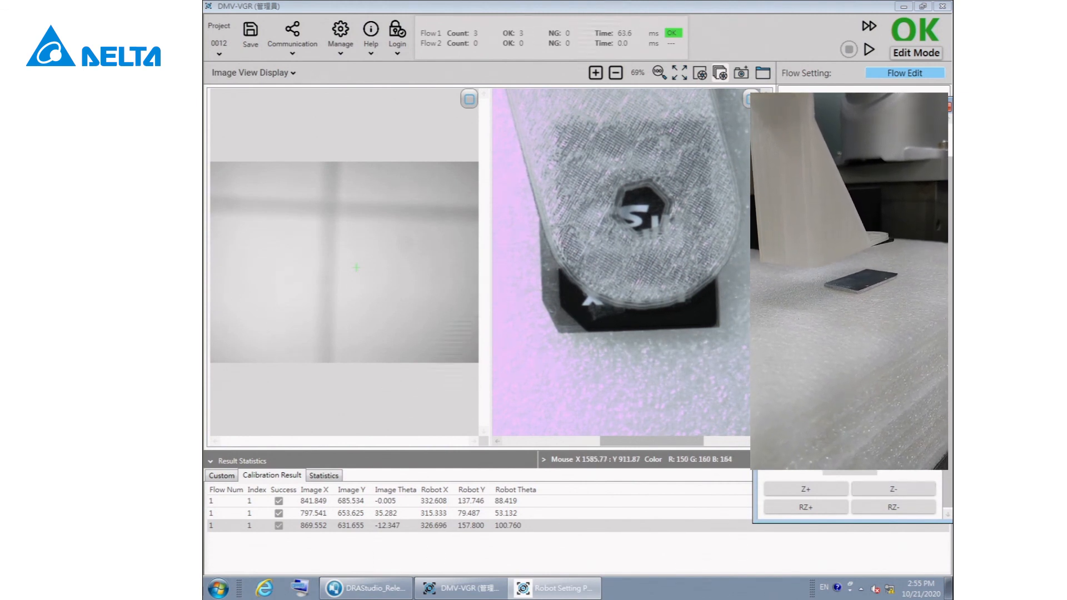
click(894, 489)
click(894, 489)
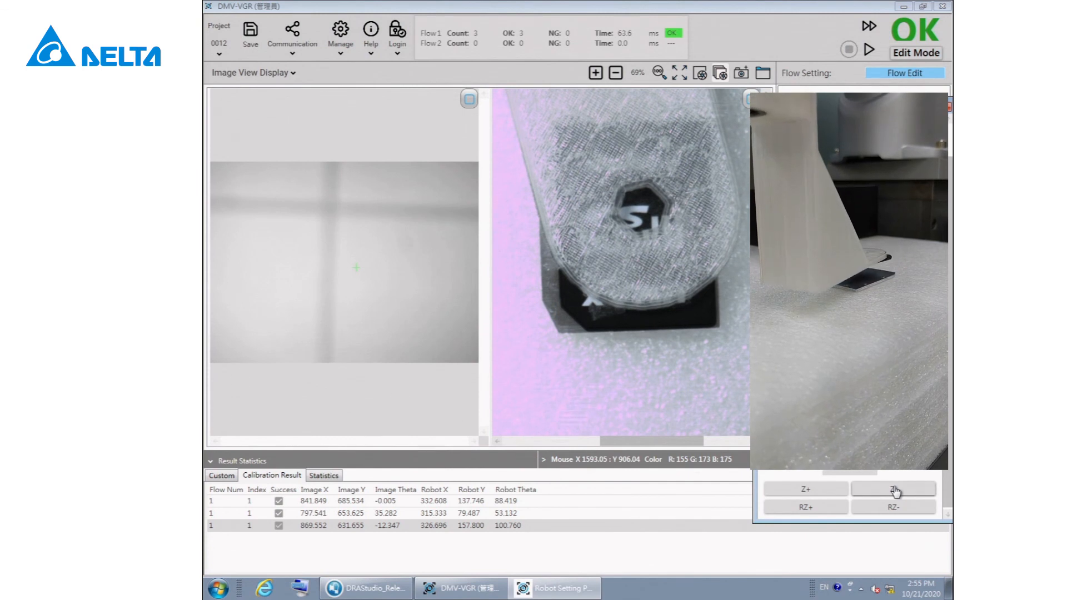